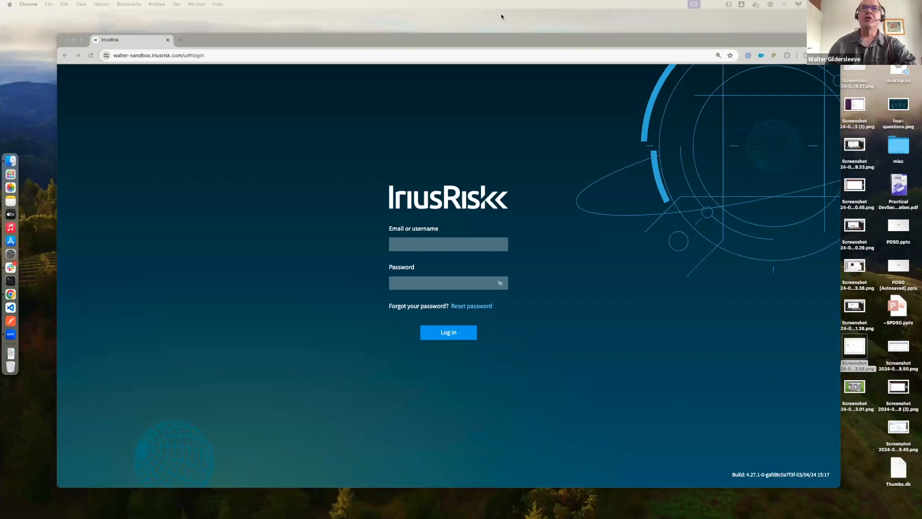
left_click(501, 17)
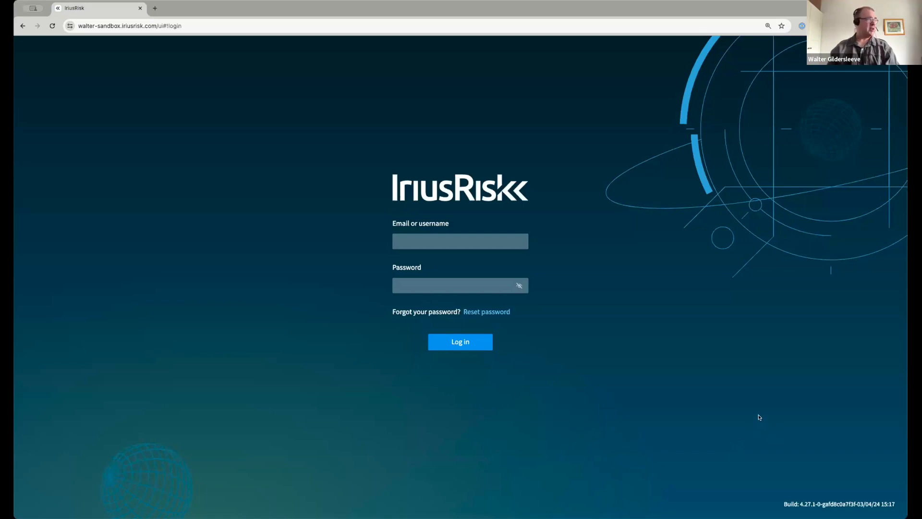
left_click(462, 238)
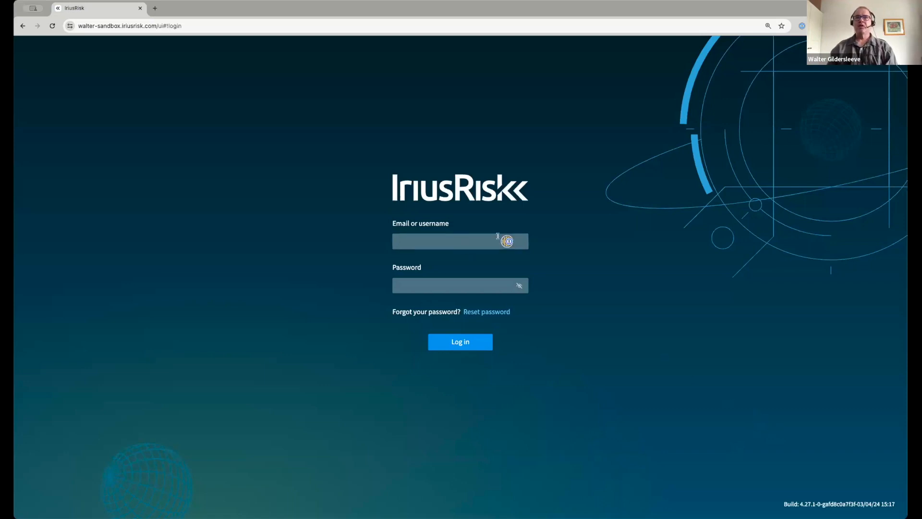
left_click(508, 241)
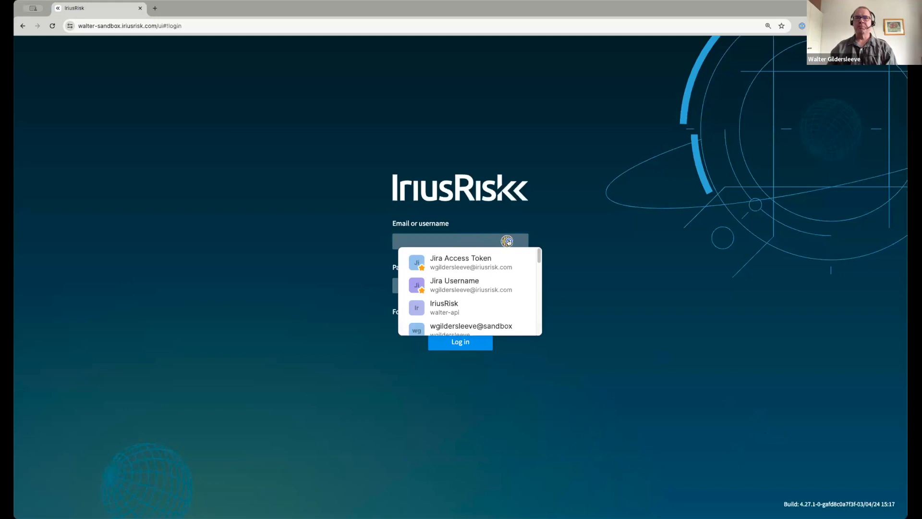
left_click(485, 287)
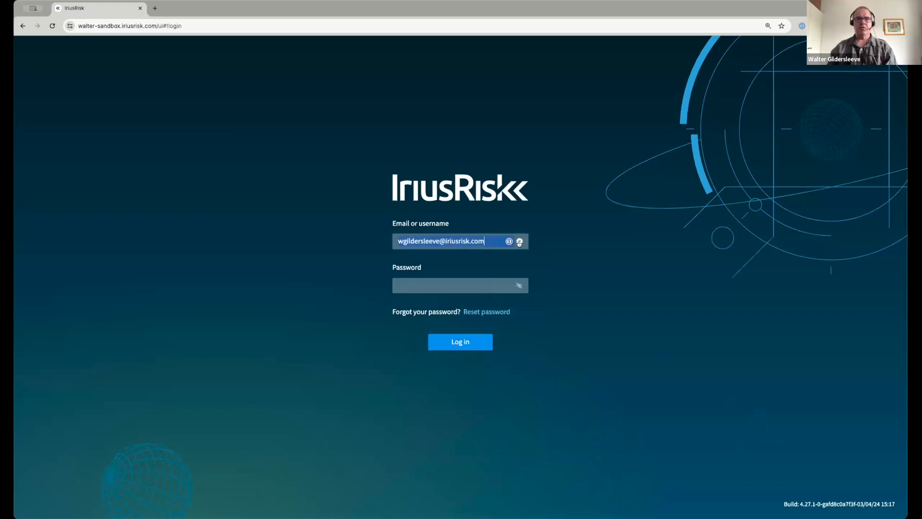
left_click(519, 242)
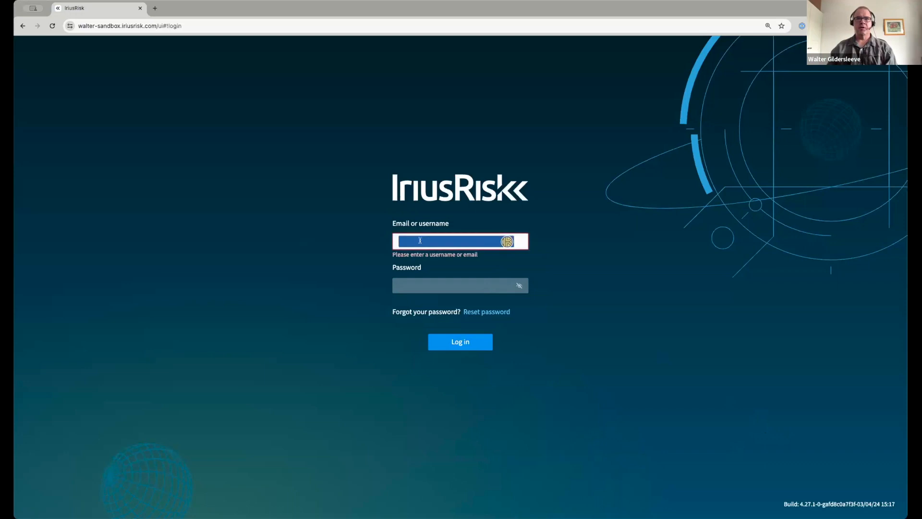
Log in to the IriusRisk sandbox by autofilling the saved sandbox account's username and password.
left_click(508, 241)
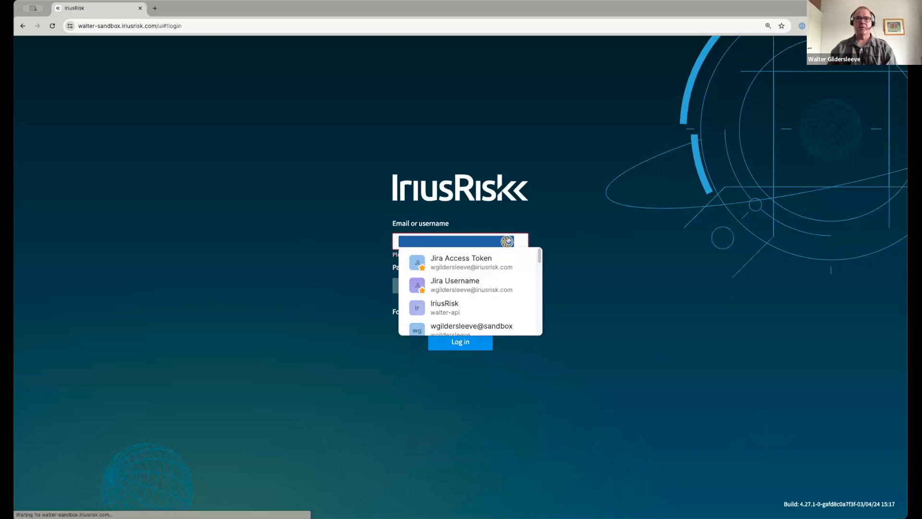
left_click(472, 326)
left_click(470, 341)
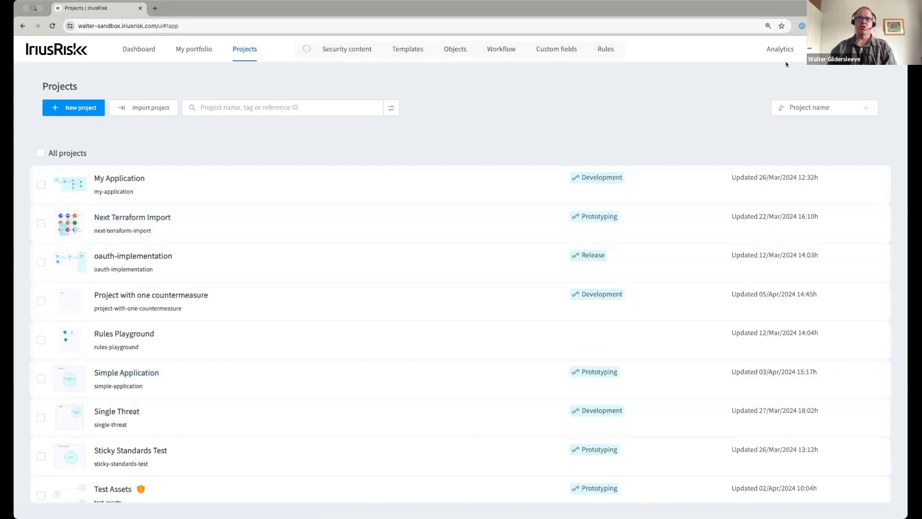
Open the issue trackers integration settings.
left_click(827, 49)
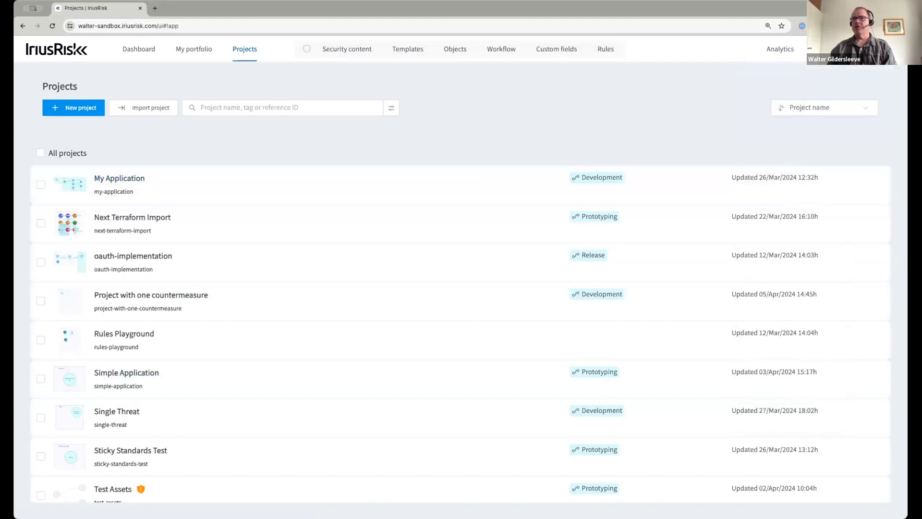
mouse_move(826, 49)
left_click(771, 238)
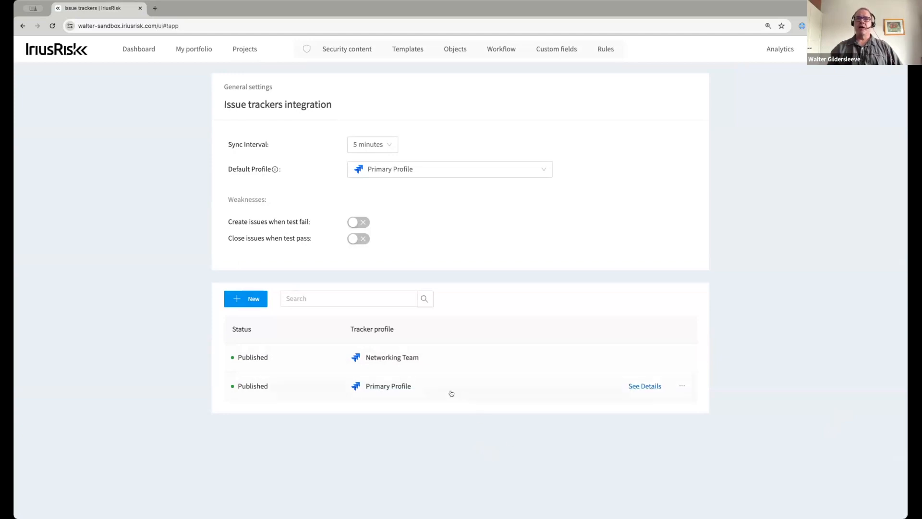
Create a new issue tracker profile that integrates with JIRA.
left_click(253, 300)
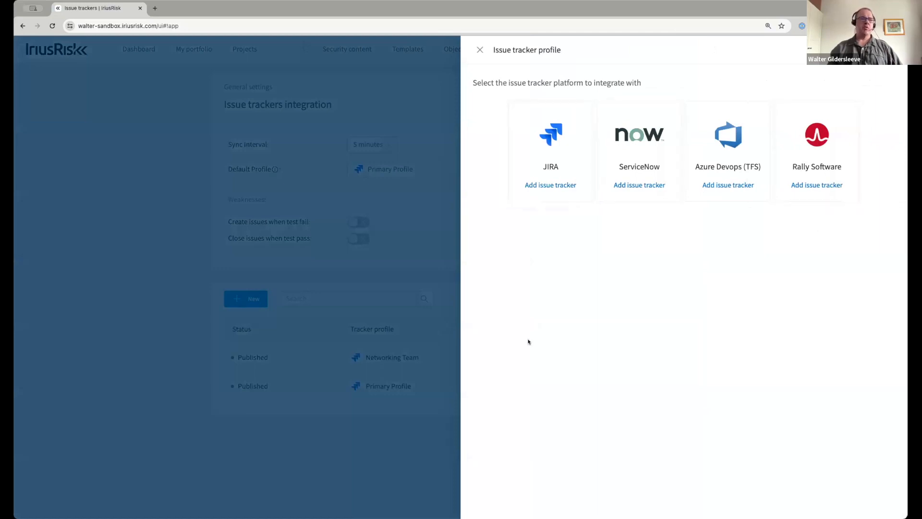
left_click(479, 49)
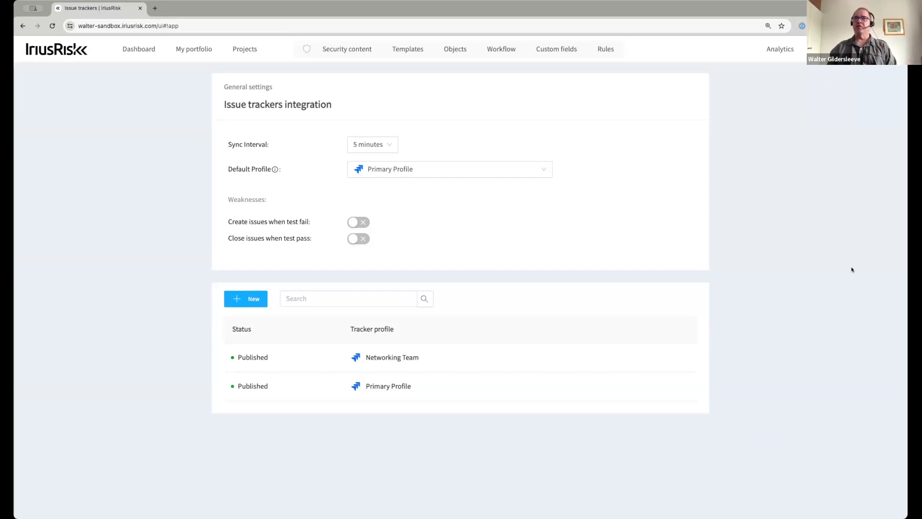
left_click(240, 300)
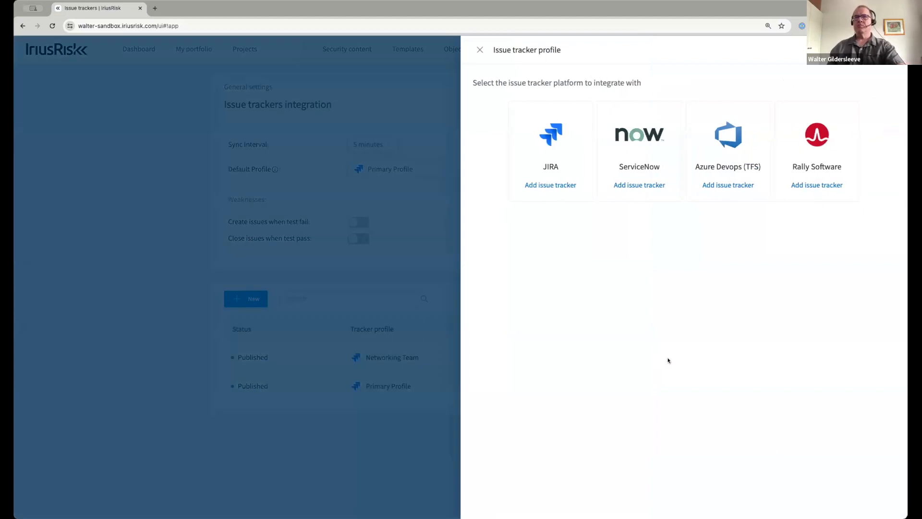
left_click(546, 156)
Set the Jira connection URL to iriusrisk.atlassian.net and the project key to INT.
left_click(675, 155)
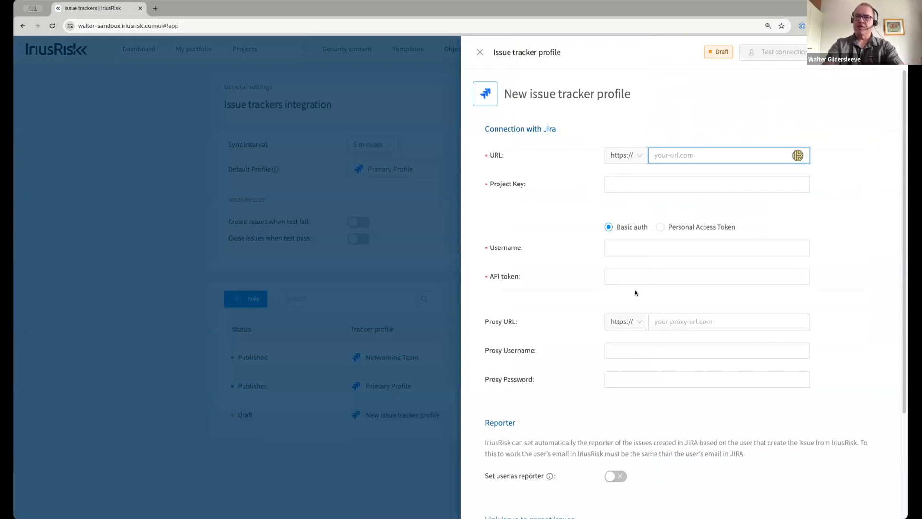
type("irius")
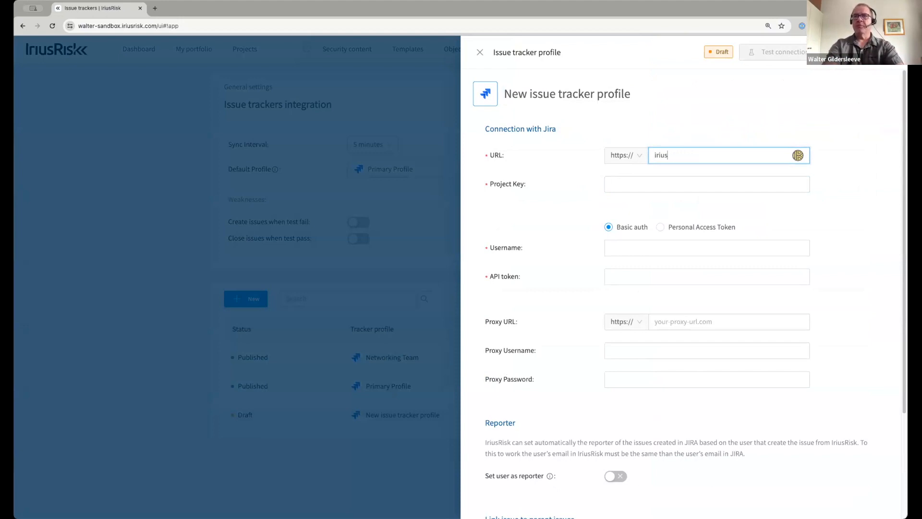
type("risk.at")
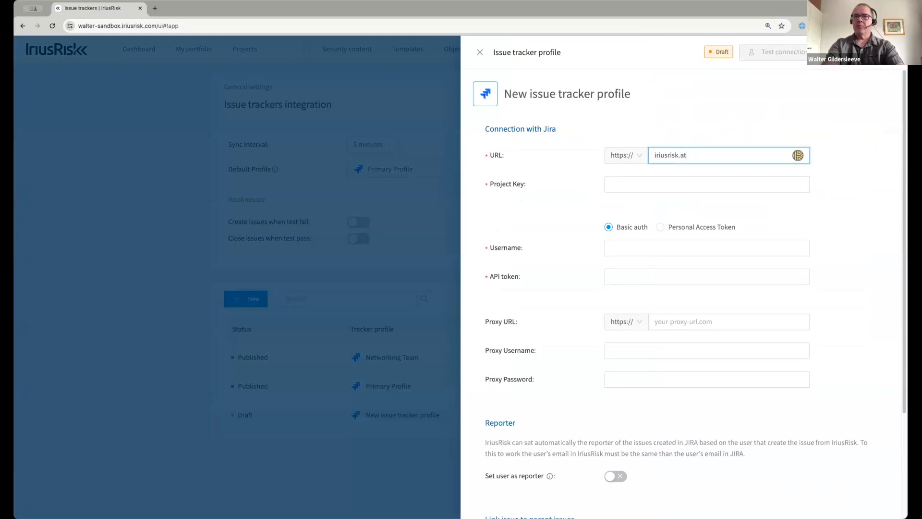
type("lassian.net")
key("Tab")
type("INT")
Fill in the Jira username from the saved login and paste the API token copied from the saved Jira Access Token item.
left_click(628, 249)
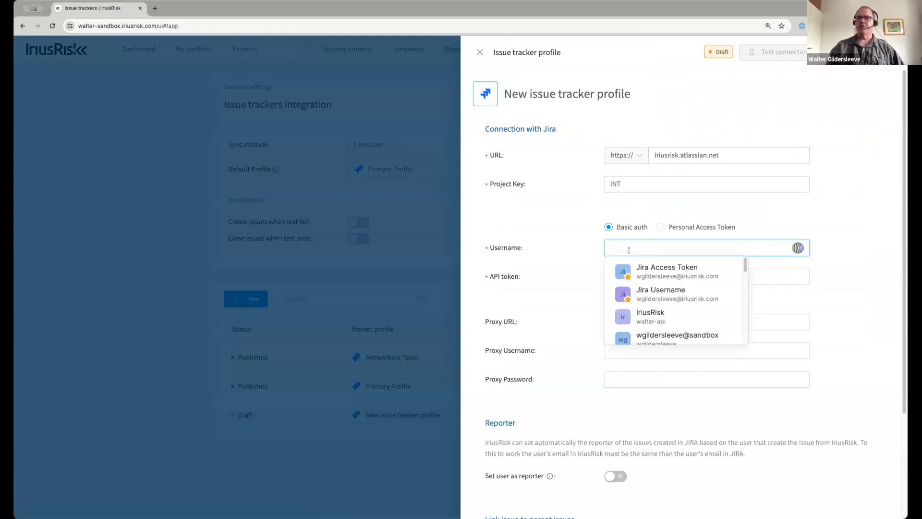
left_click(702, 292)
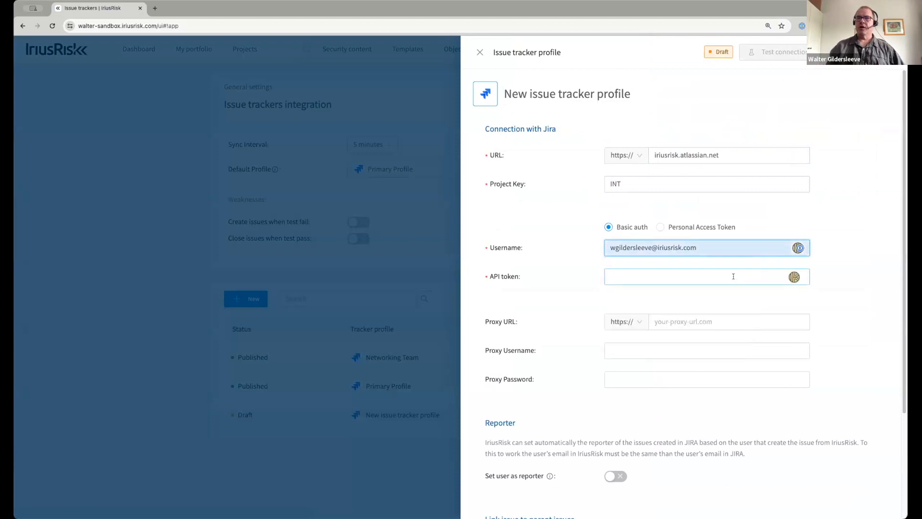
left_click(801, 26)
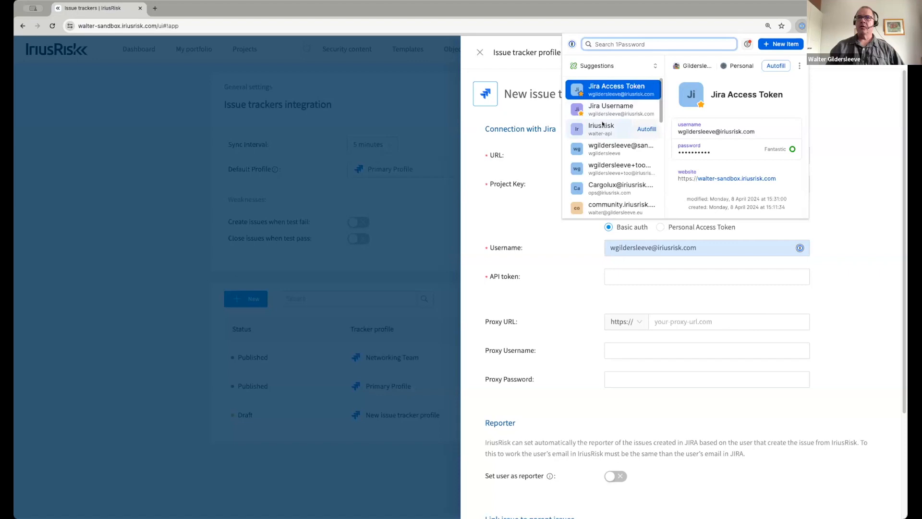
left_click(610, 66)
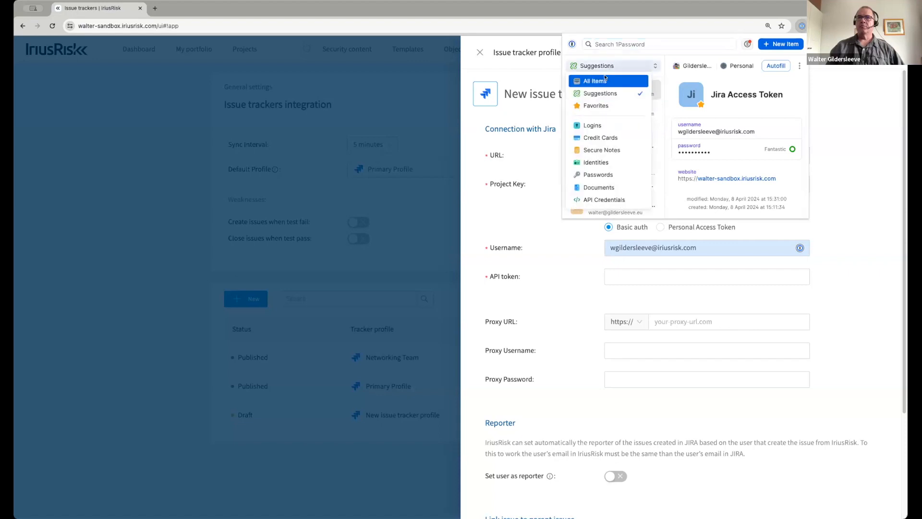
left_click(604, 107)
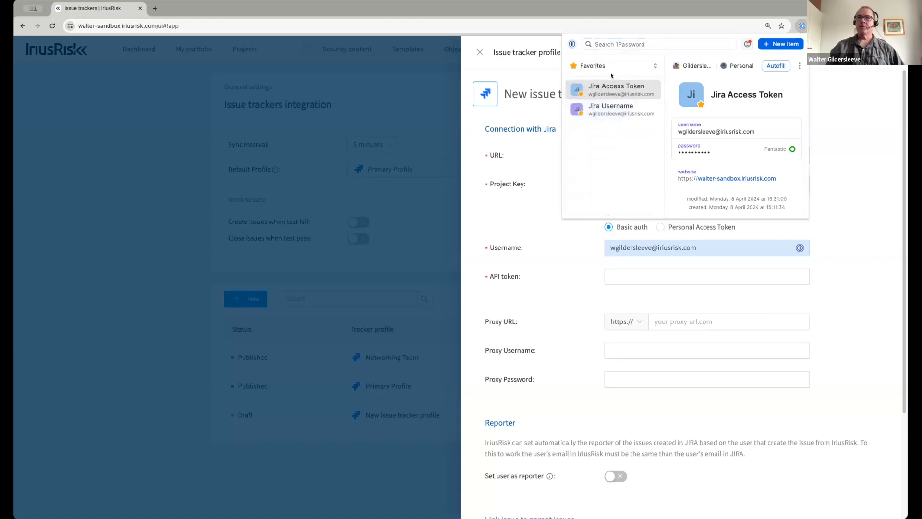
left_click(614, 89)
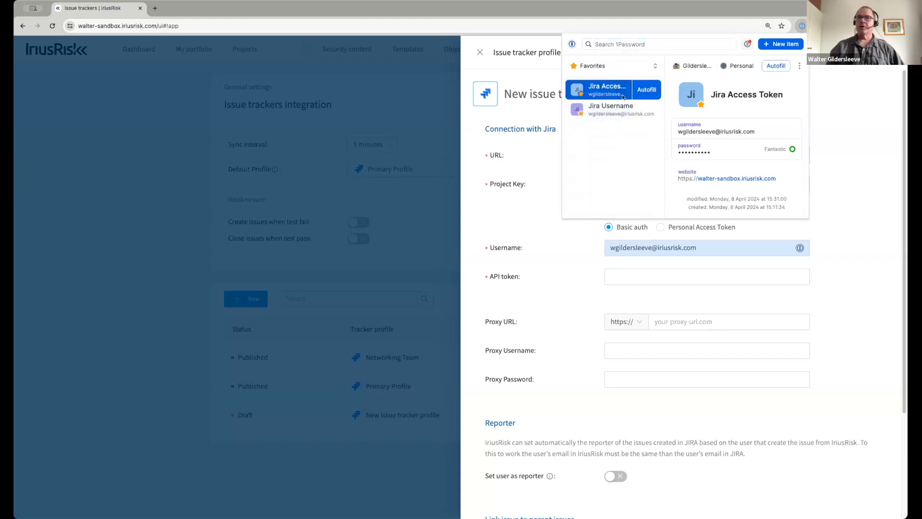
left_click(718, 152)
left_click(627, 270)
left_click(632, 276)
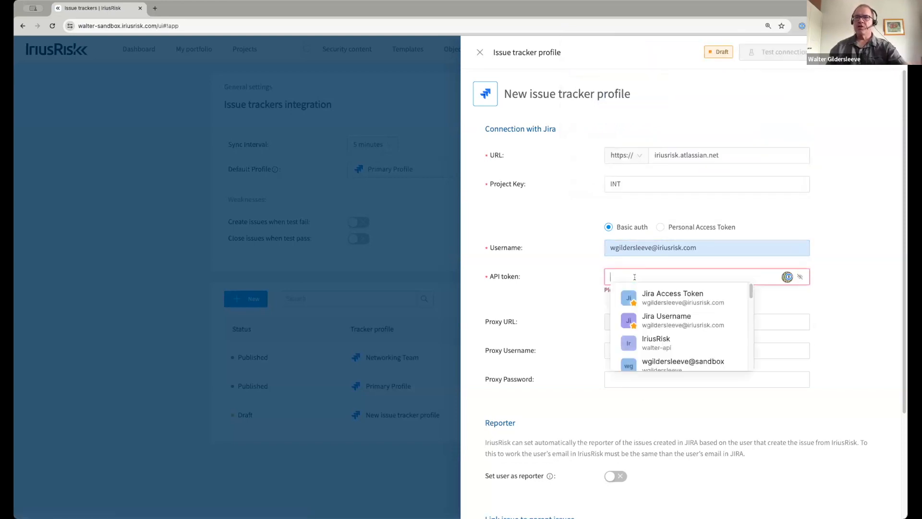
key("super+v")
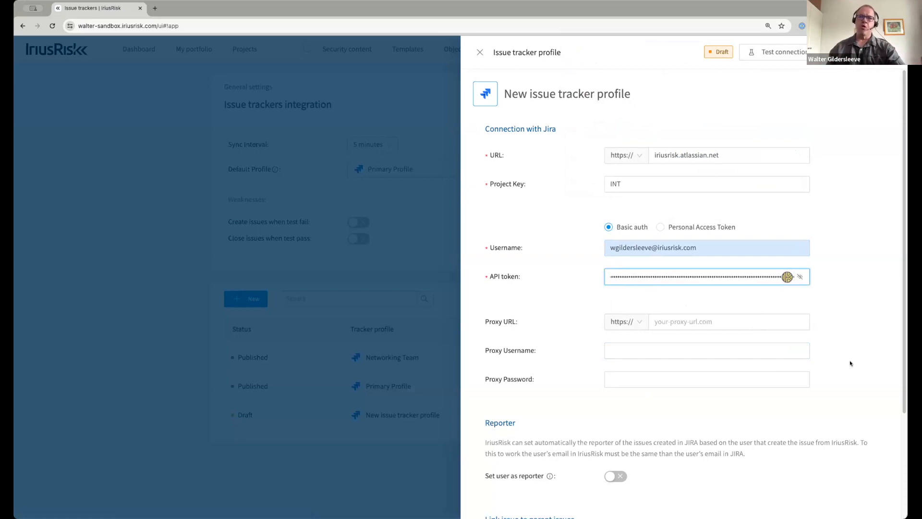
Test the new profile's connection to Jira.
scroll(850, 363, "down", 1)
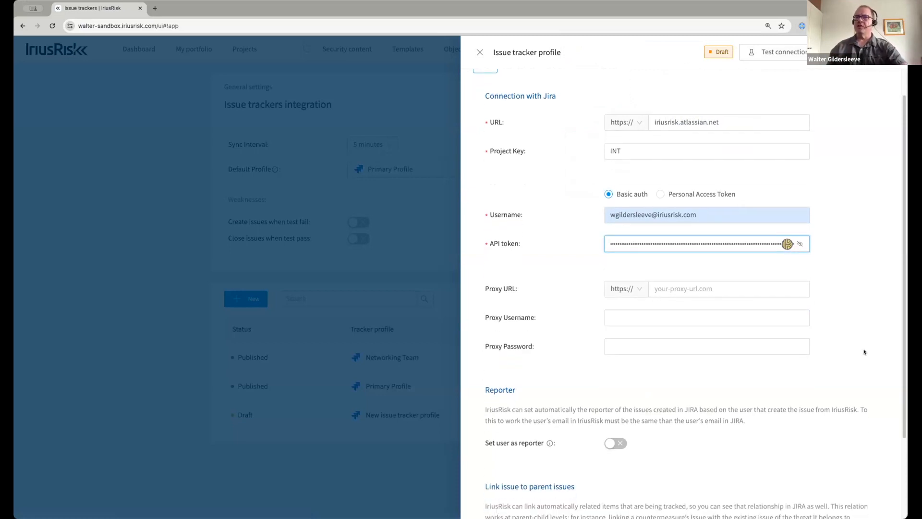
scroll(840, 373, "up", 1)
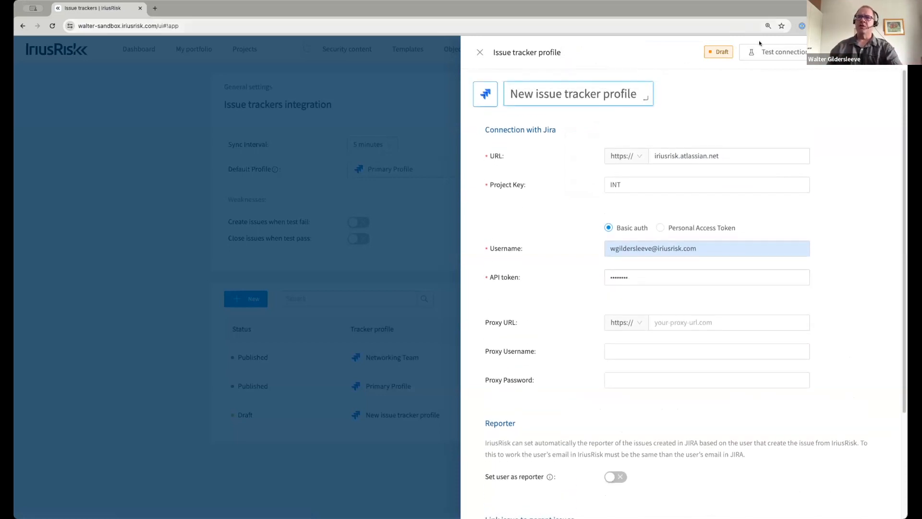
left_click(780, 52)
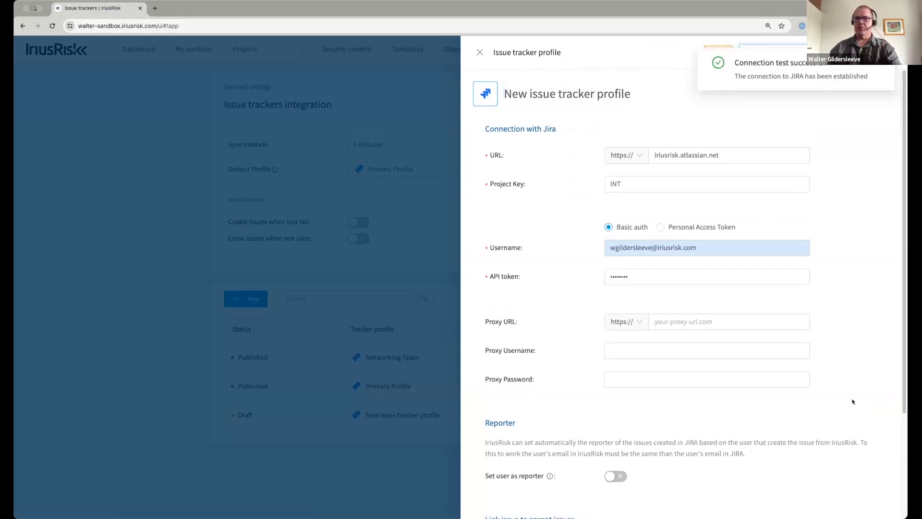
Fetch the issue types from Jira and set the profile's issue type to Task.
scroll(832, 395, "down", 1)
scroll(833, 395, "down", 3)
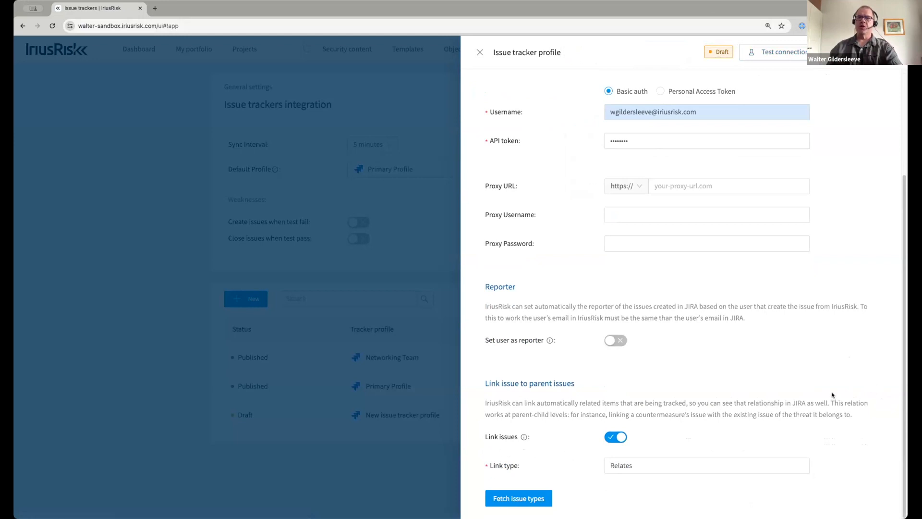
left_click(524, 497)
scroll(885, 399, "down", 3)
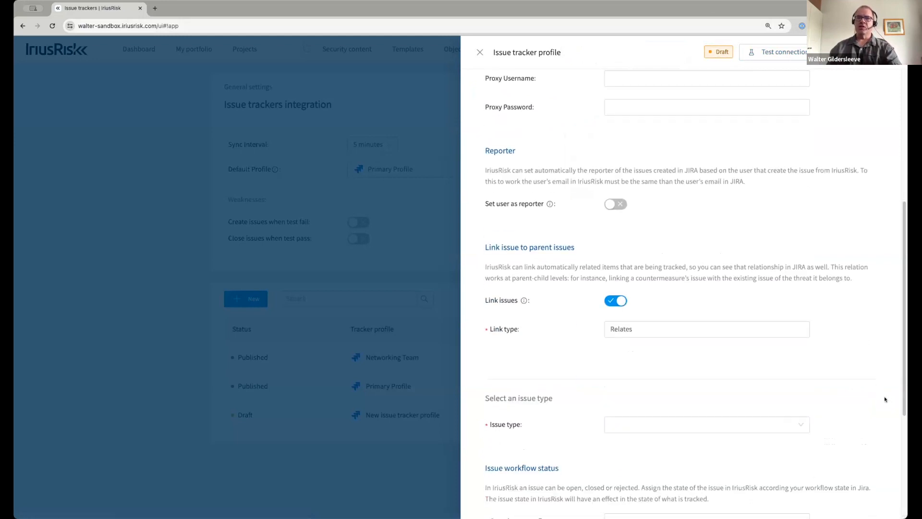
scroll(882, 399, "down", 1)
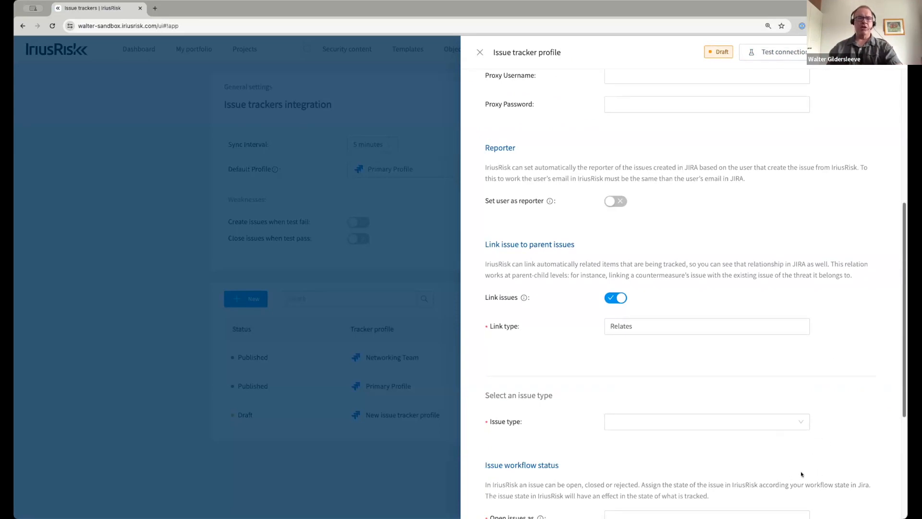
left_click(800, 424)
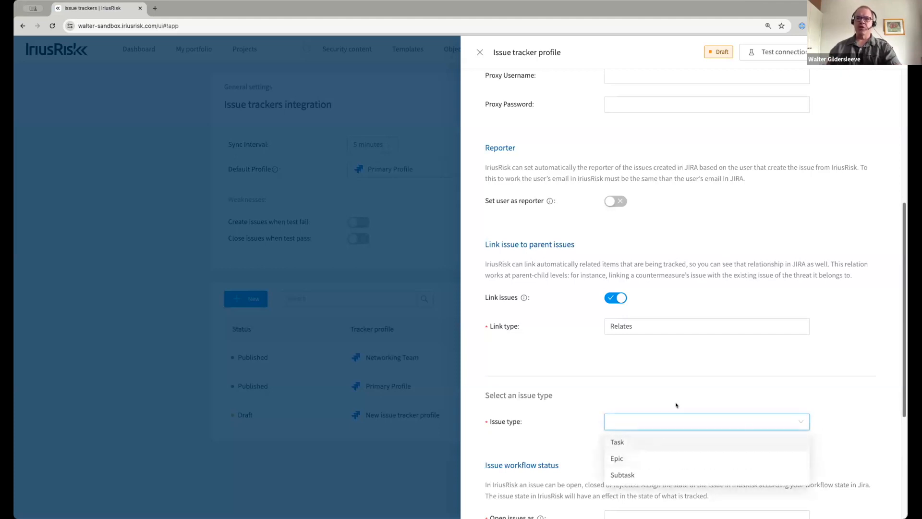
left_click(631, 443)
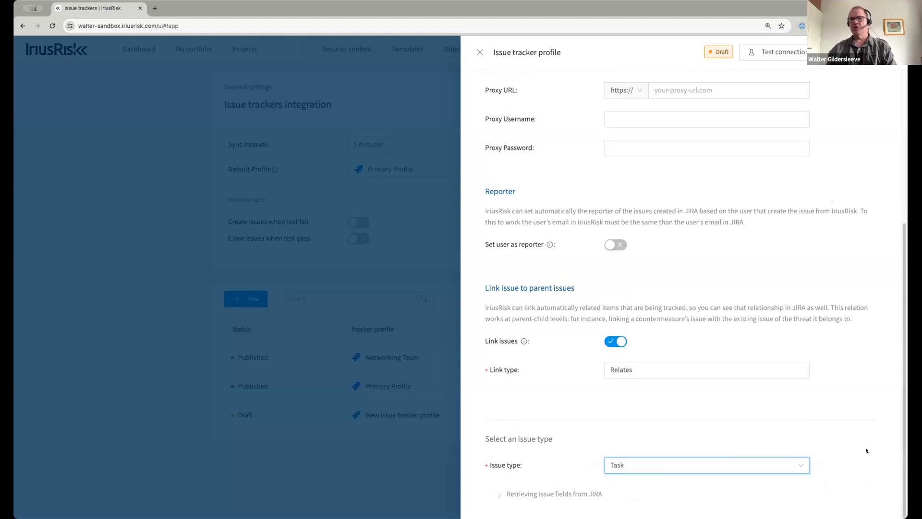
Set the workflow status for opening issues to To Do.
scroll(855, 450, "down", 7)
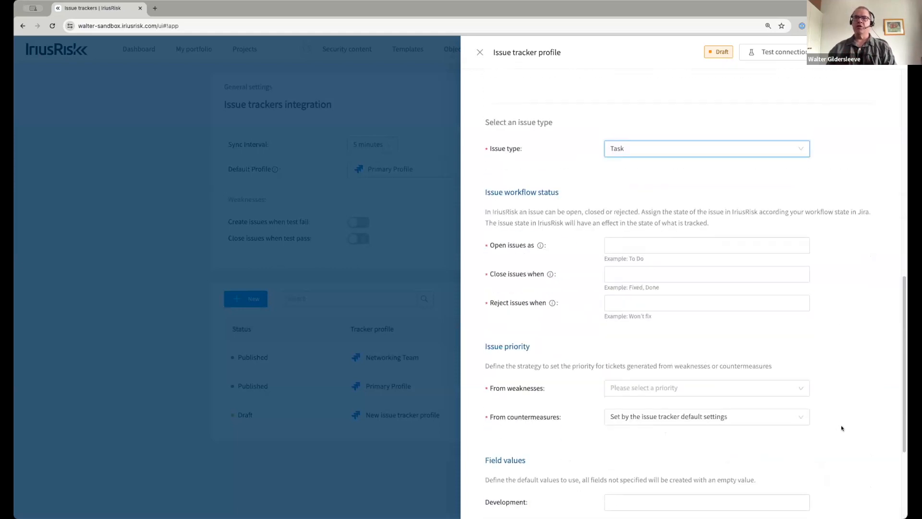
left_click(620, 247)
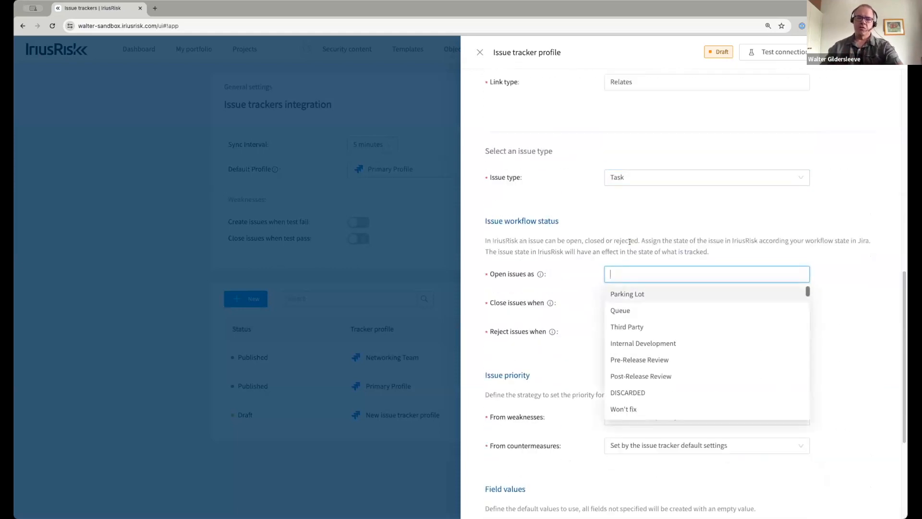
type("To Do")
key("Return")
key("Tab")
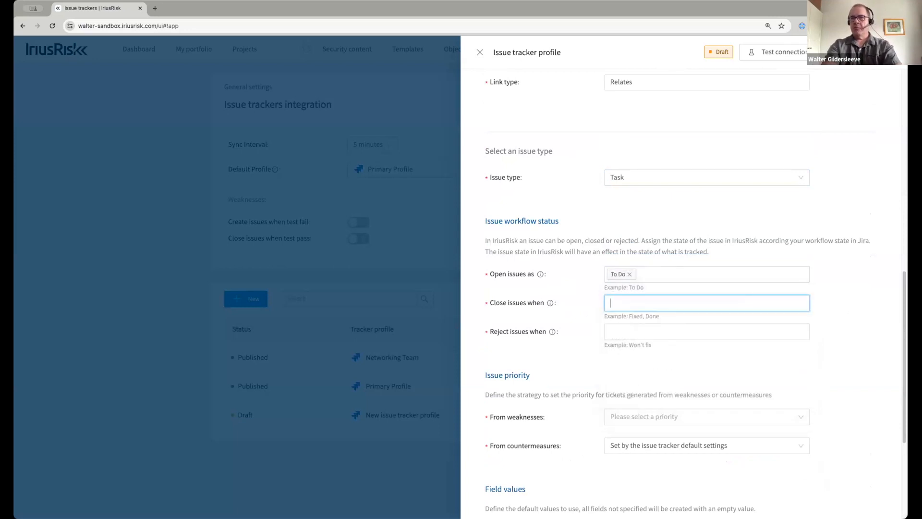
Set the workflow status for closing issues to Resolved and the status for rejecting issues to Cancelled.
type("Impl")
key("BackSpace")
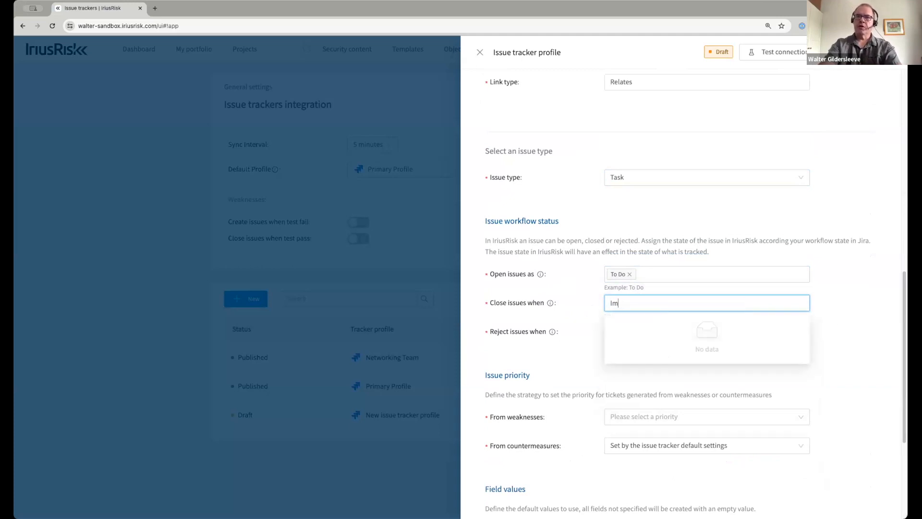
key("BackSpace")
key("BackSpace")
type("Resolved")
key("Return")
key("Tab")
type("Can")
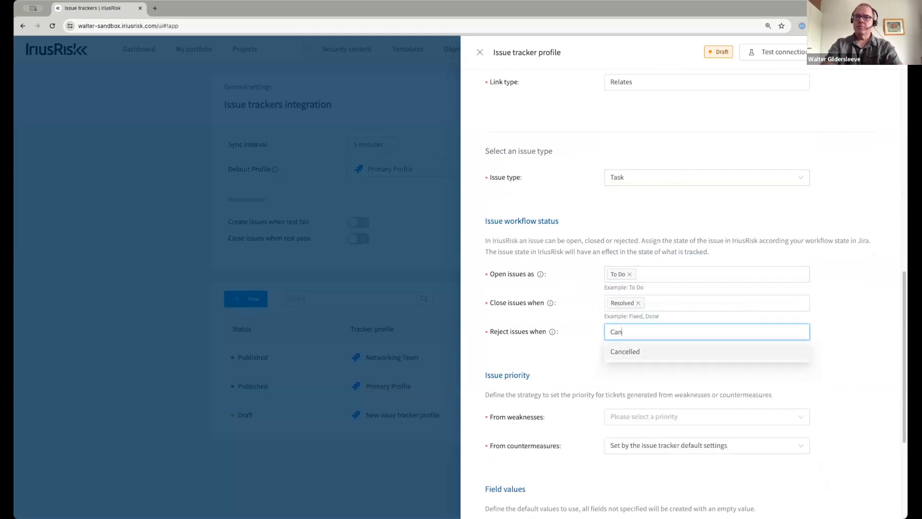
key("Return")
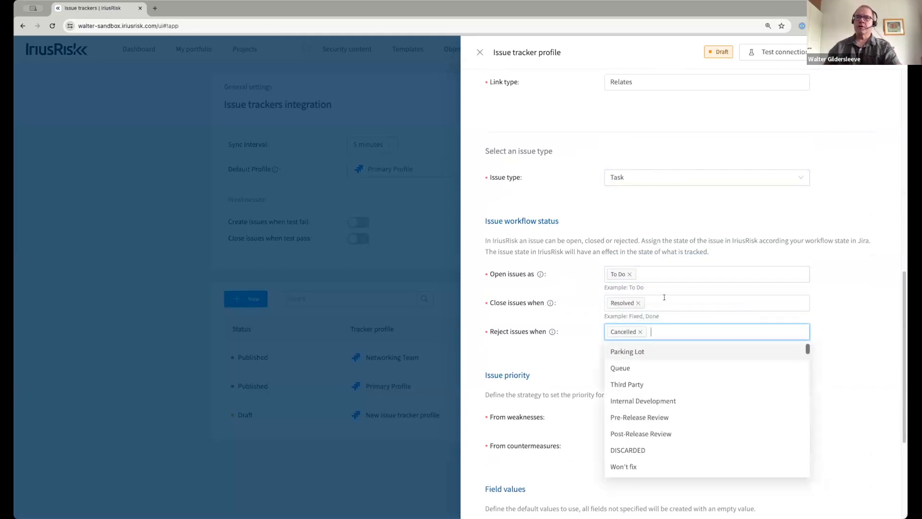
Remove the status for closing issues and set it to Resolved again.
left_click(638, 302)
left_click(638, 302)
type("Imp")
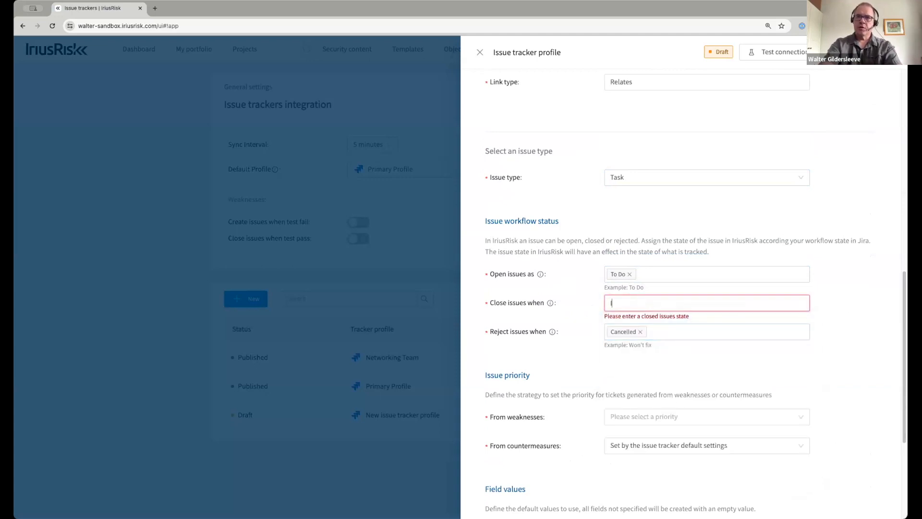
key("BackSpace")
key("BackSpace")
type("Res")
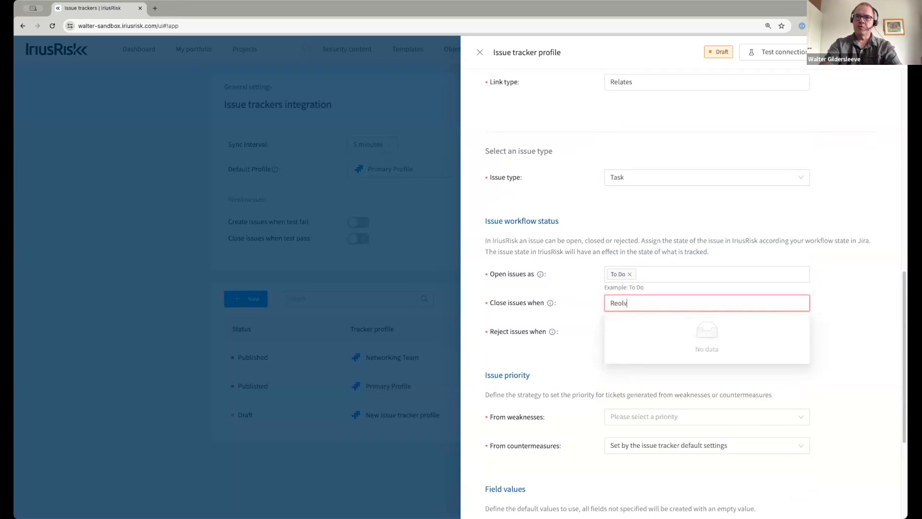
type("ol")
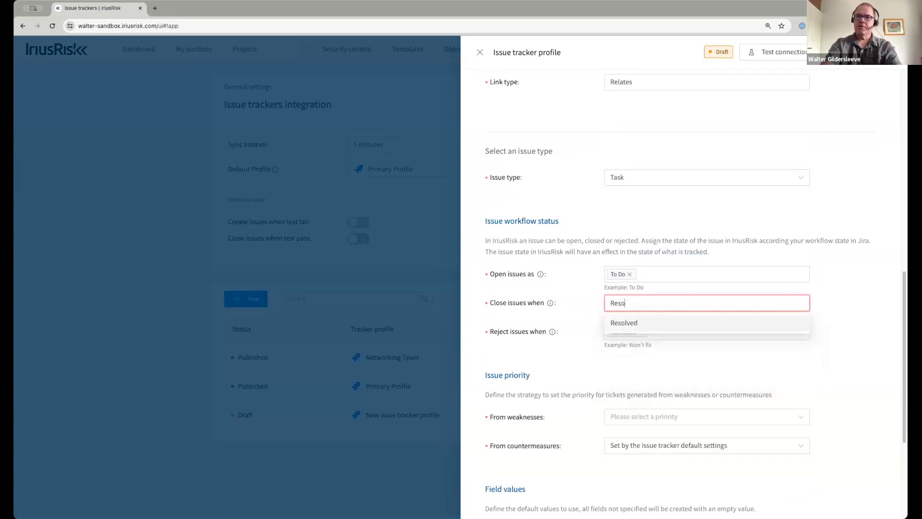
key("Return")
left_click(837, 374)
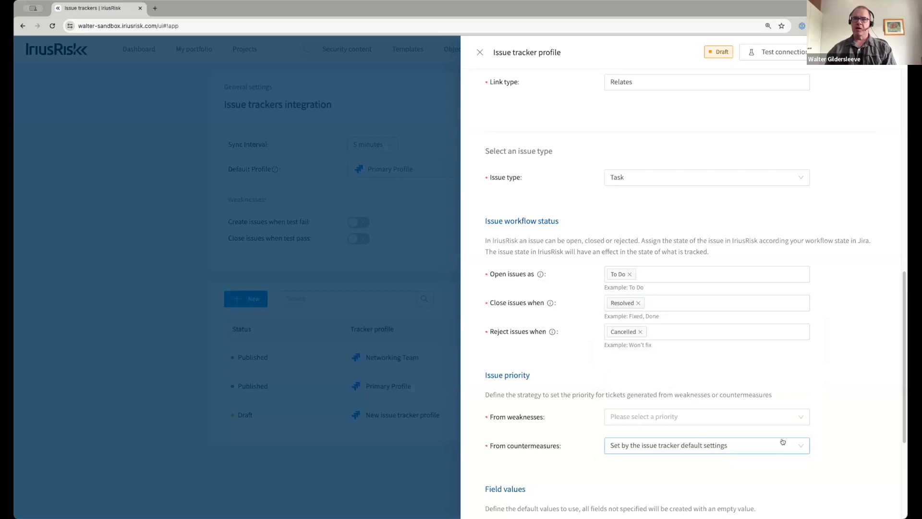
Set the issue priority from weaknesses to Medium and test the profile's connection to Jira.
left_click(710, 416)
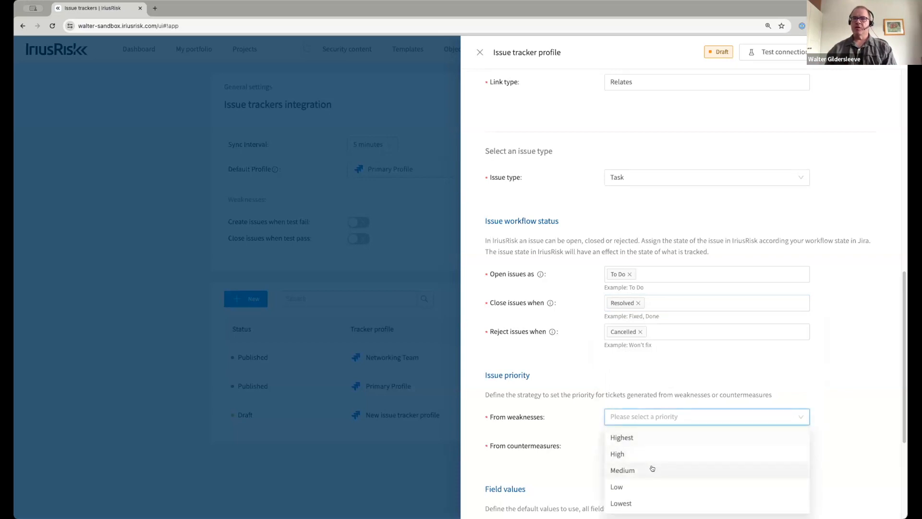
left_click(654, 469)
scroll(871, 462, "down", 5)
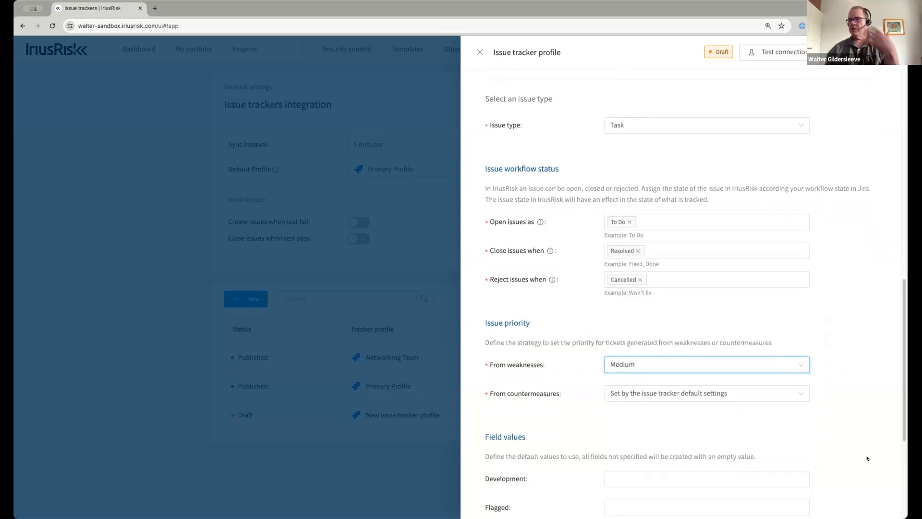
scroll(857, 448, "down", 1)
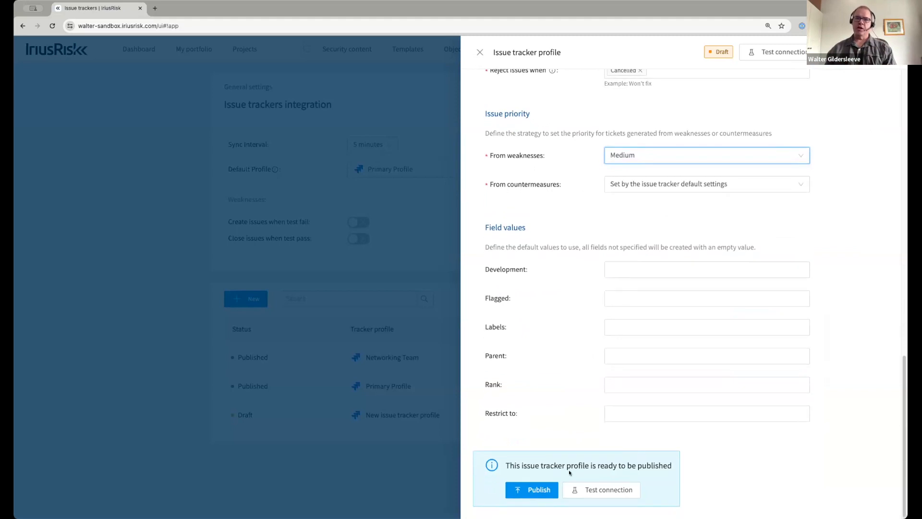
left_click(580, 491)
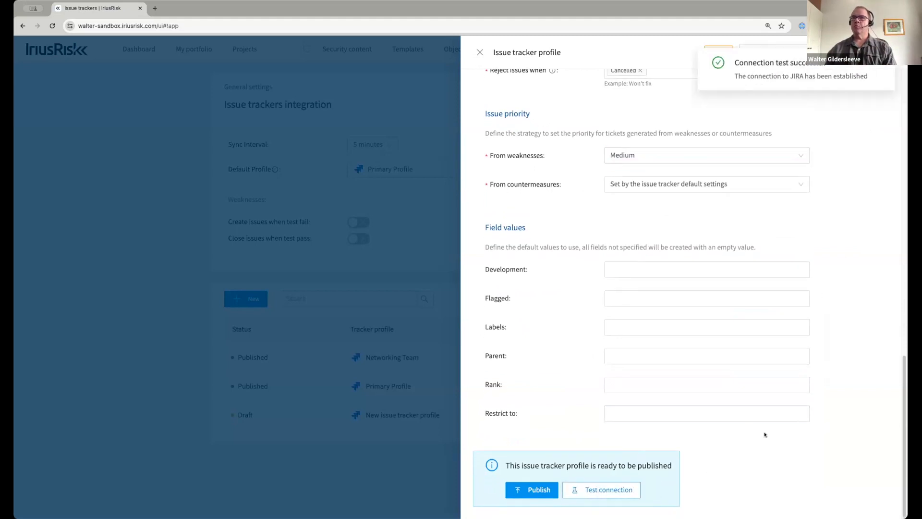
Rename the issue tracker profile as New Team Issue Tracker, publish it and close its settings.
scroll(810, 313, "up", 6)
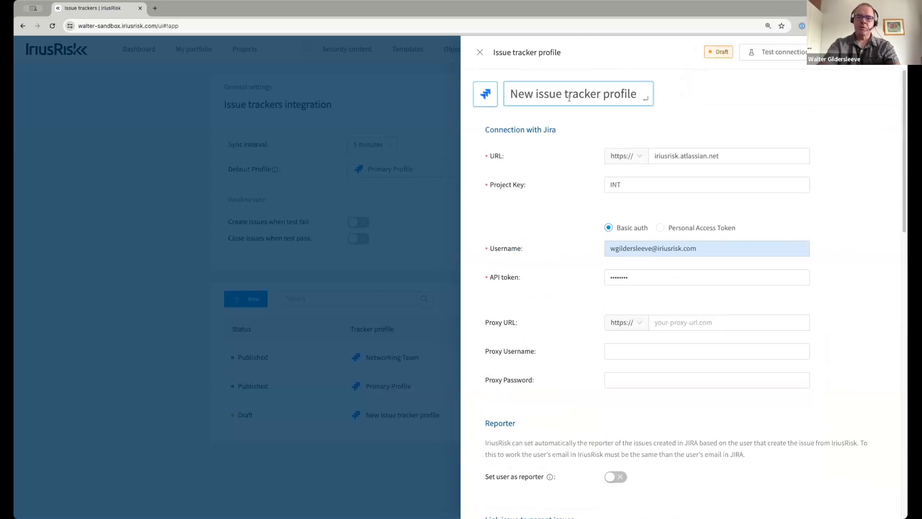
key("super+a")
type("New T")
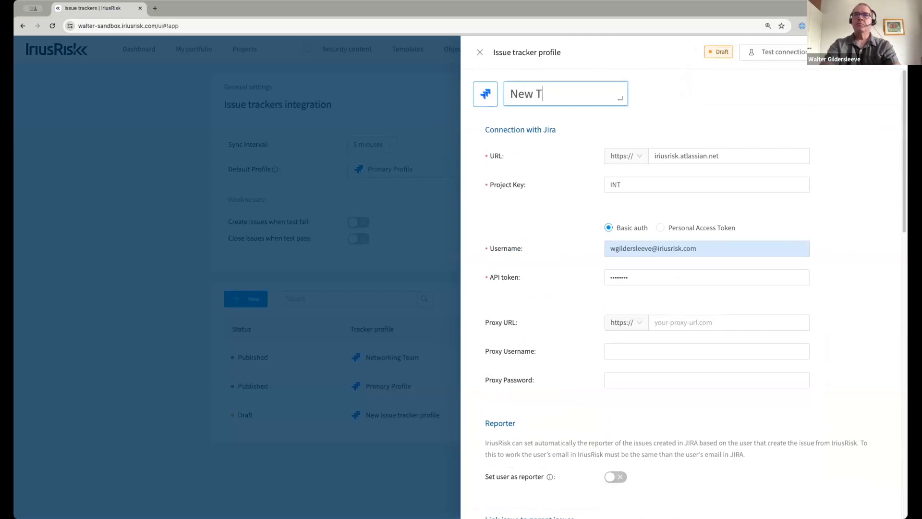
type("eam Issue Tracker")
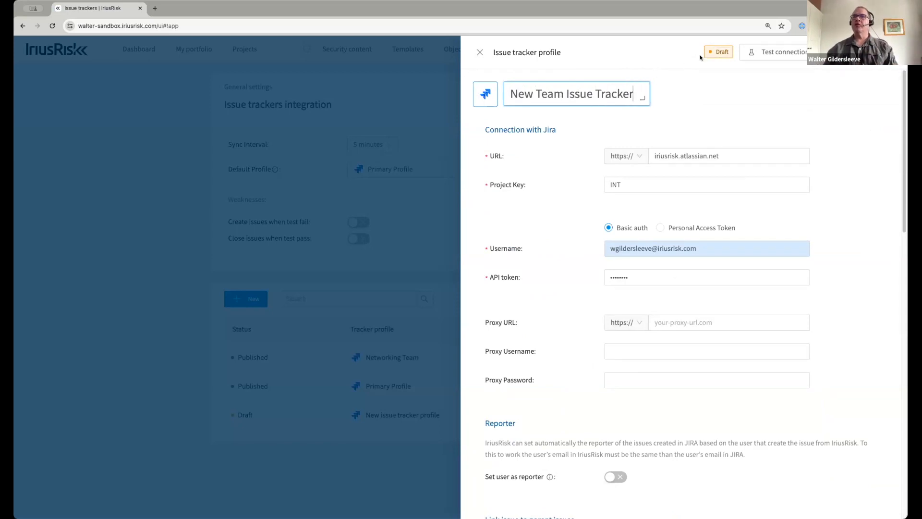
key("Return")
left_click(853, 51)
left_click(478, 51)
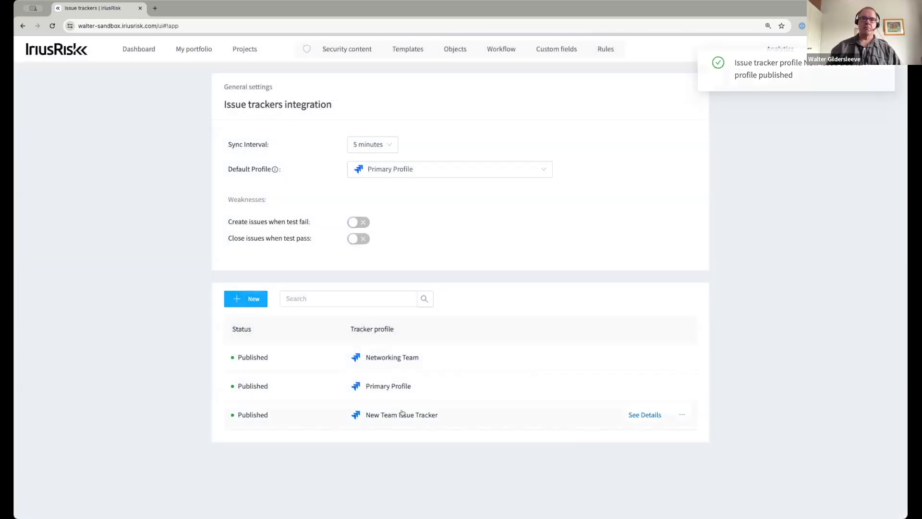
Check which issue tracker profiles can be chosen as the default profile.
left_click(543, 171)
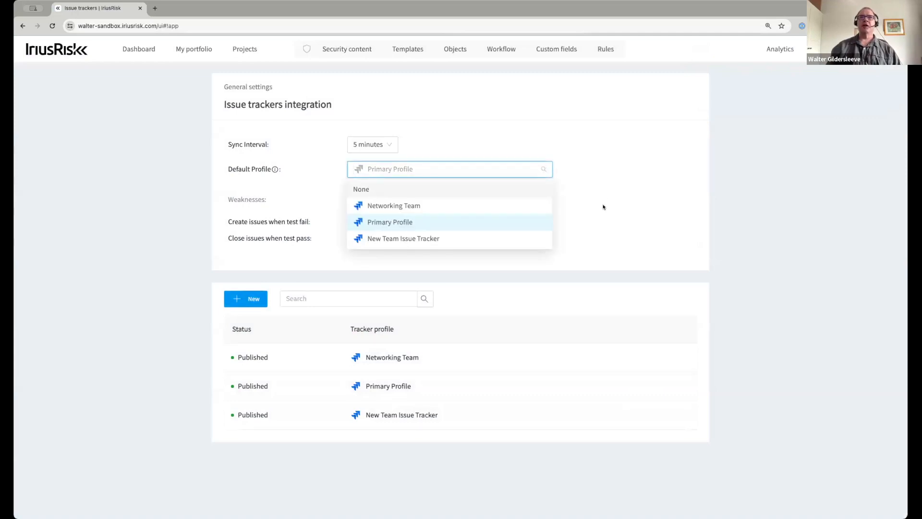
left_click(725, 404)
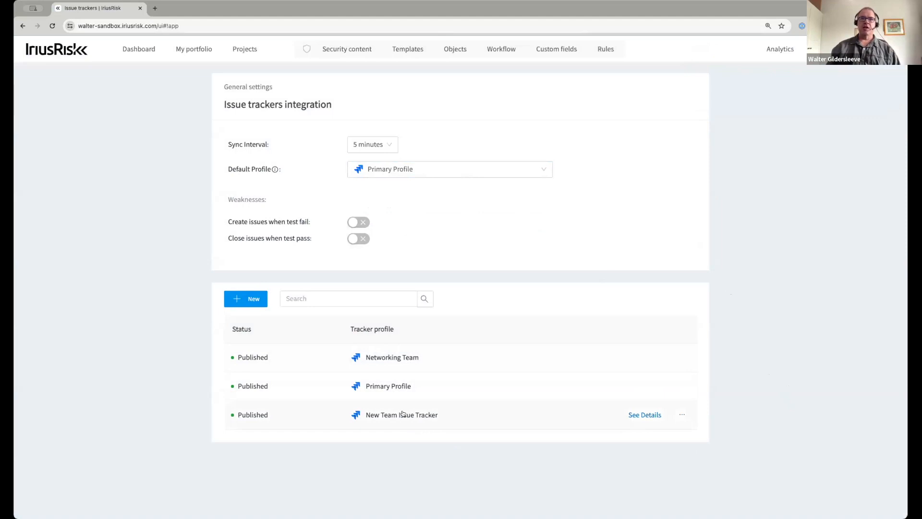
Open the My Application project from the list of all projects.
left_click(245, 48)
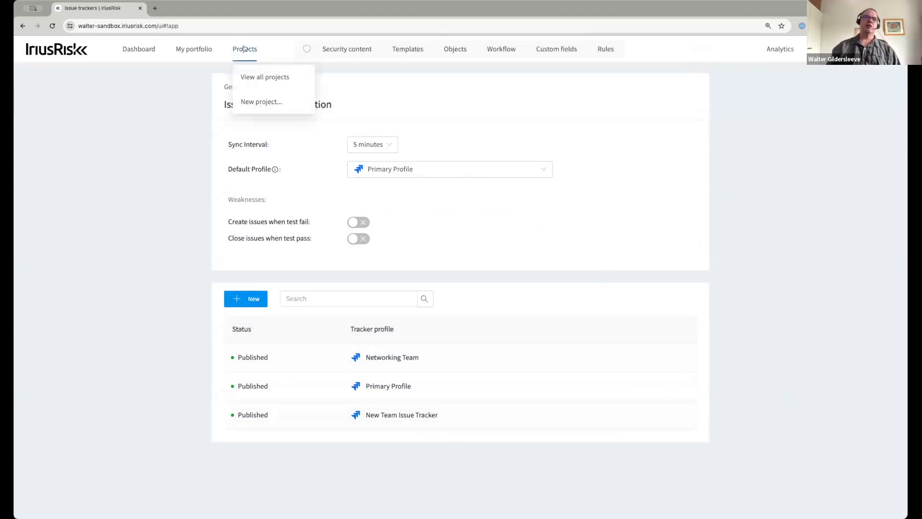
left_click(254, 78)
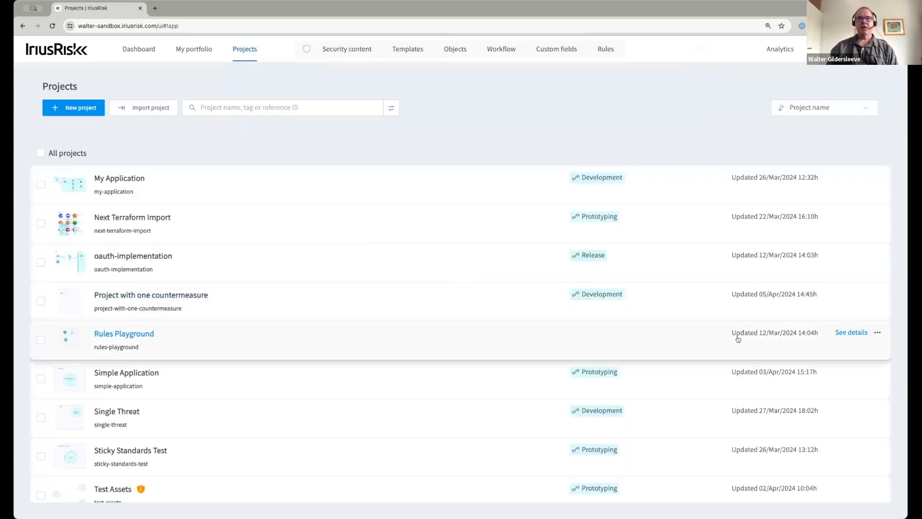
left_click(158, 173)
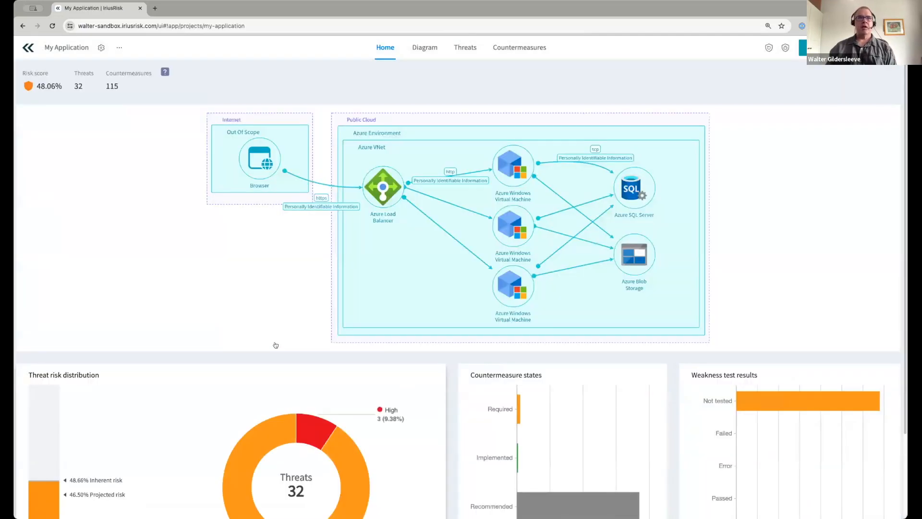
Set Networking Team as the issue tracker profile for creating issues from the My Application project.
left_click(101, 48)
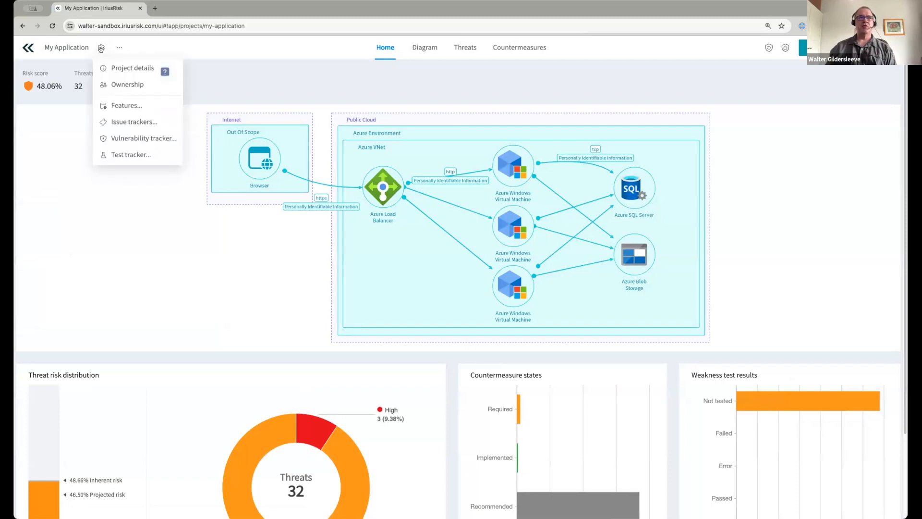
left_click(121, 122)
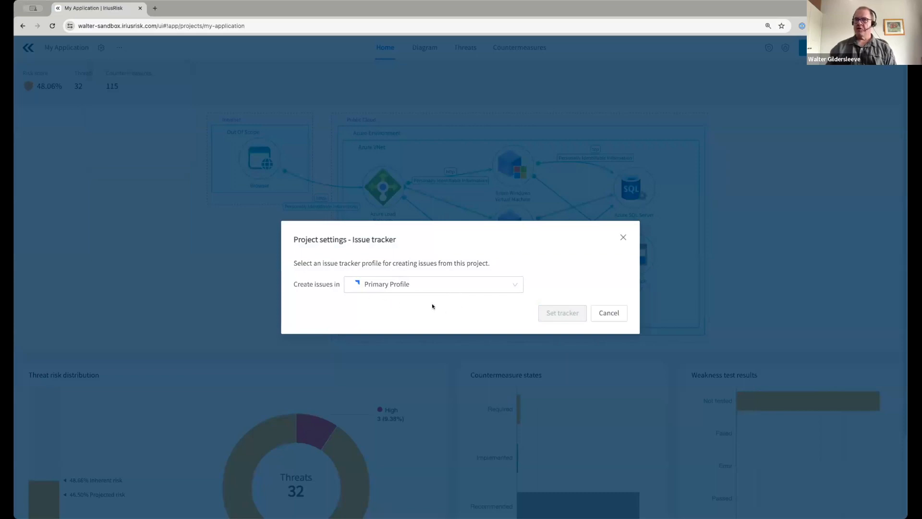
left_click(516, 286)
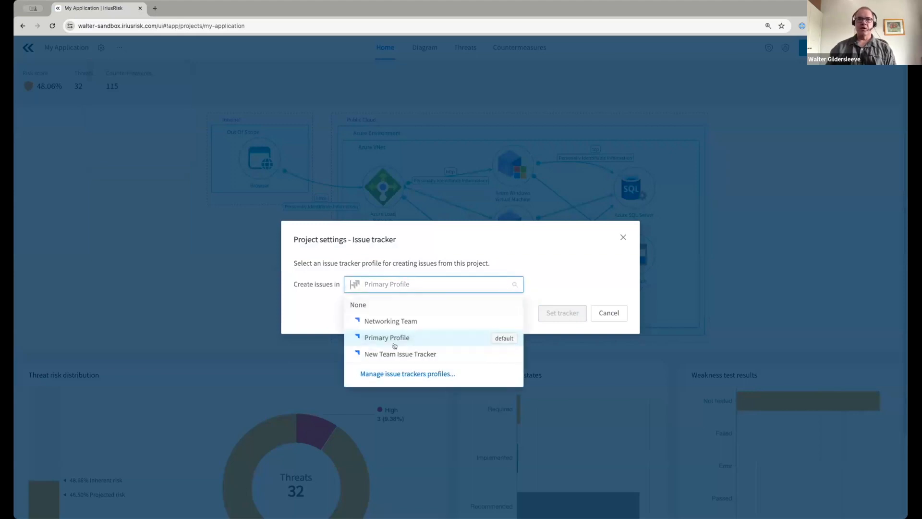
left_click(393, 321)
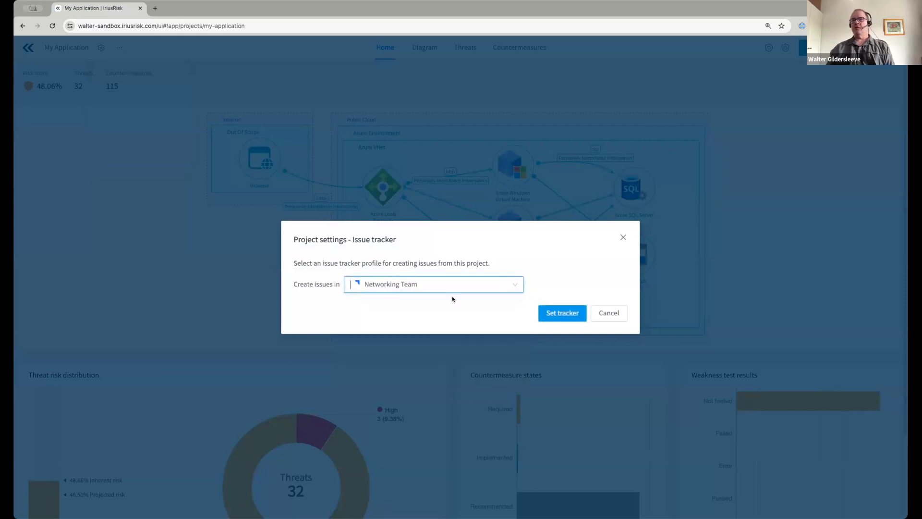
left_click(552, 314)
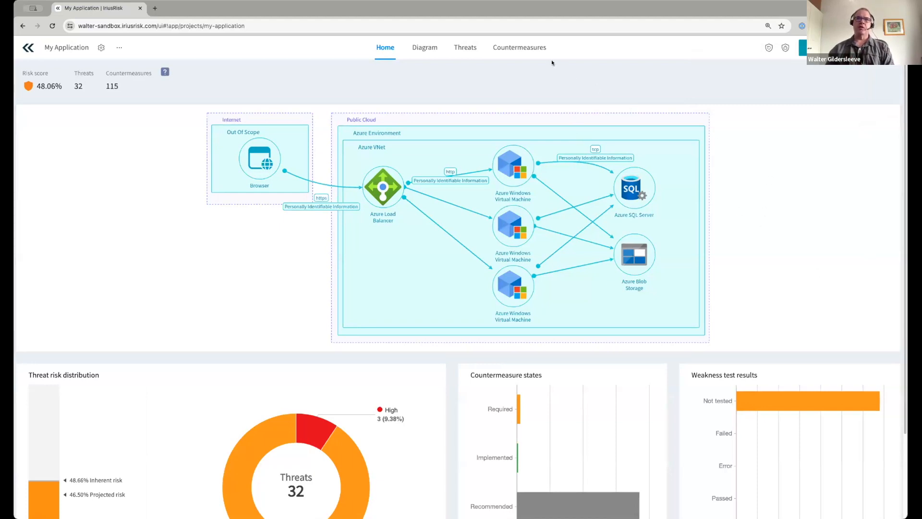
Open the project's countermeasures and show them as a flat list instead of grouped by component.
left_click(536, 51)
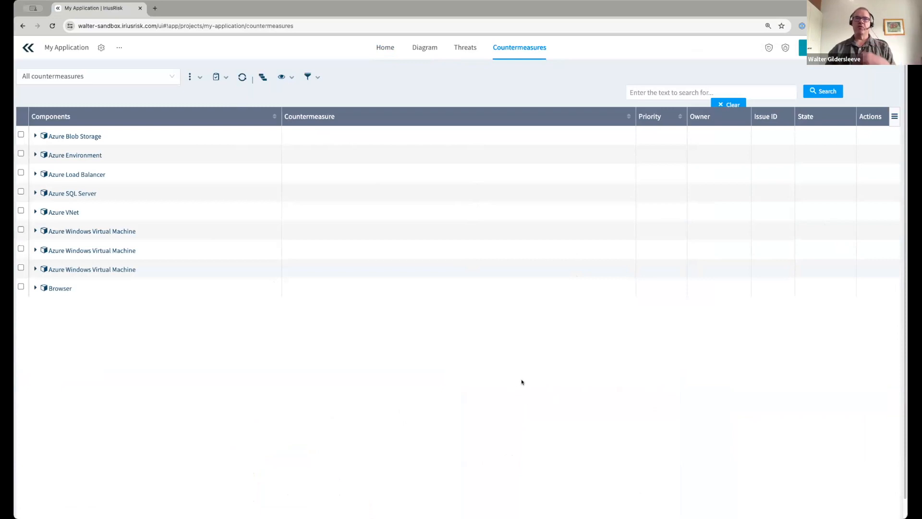
left_click(289, 82)
left_click(291, 97)
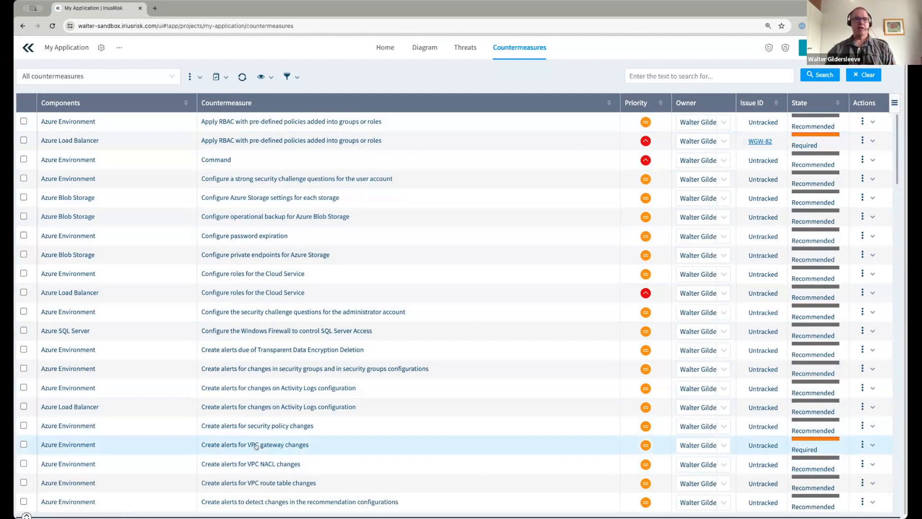
Create a new issue for the "Create alerts for VPC NACL changes" countermeasure using the New Team Issue Tracker profile.
mouse_move(256, 445)
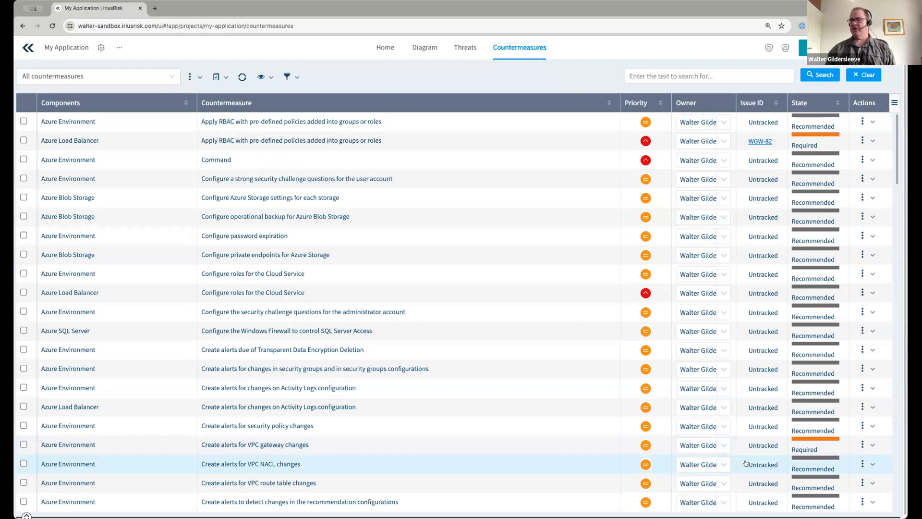
left_click(876, 464)
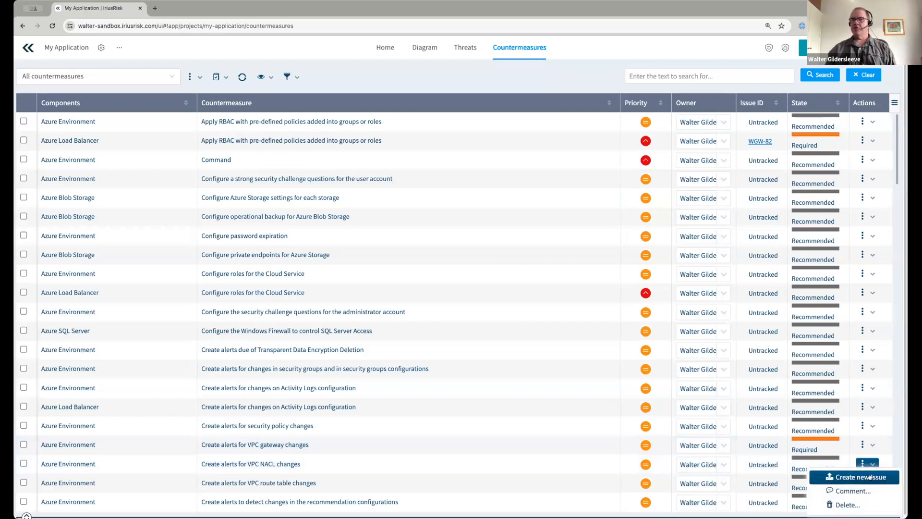
left_click(870, 477)
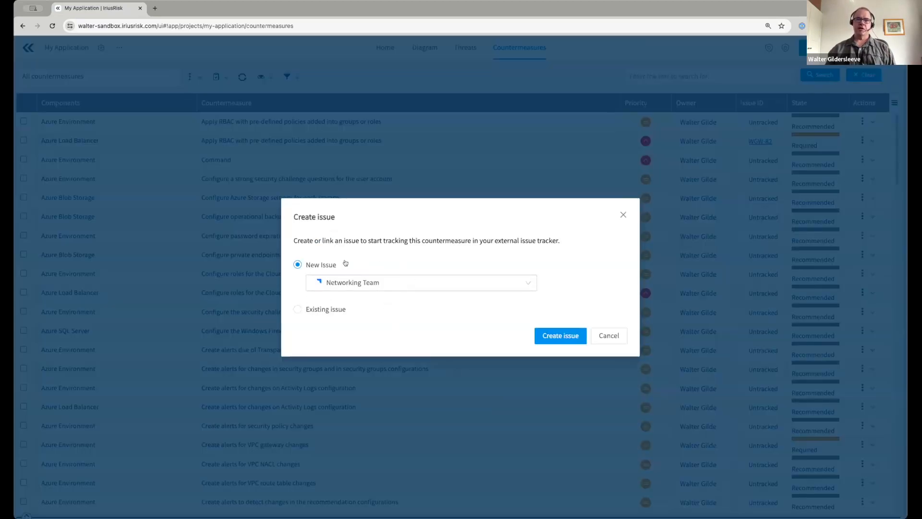
left_click(534, 283)
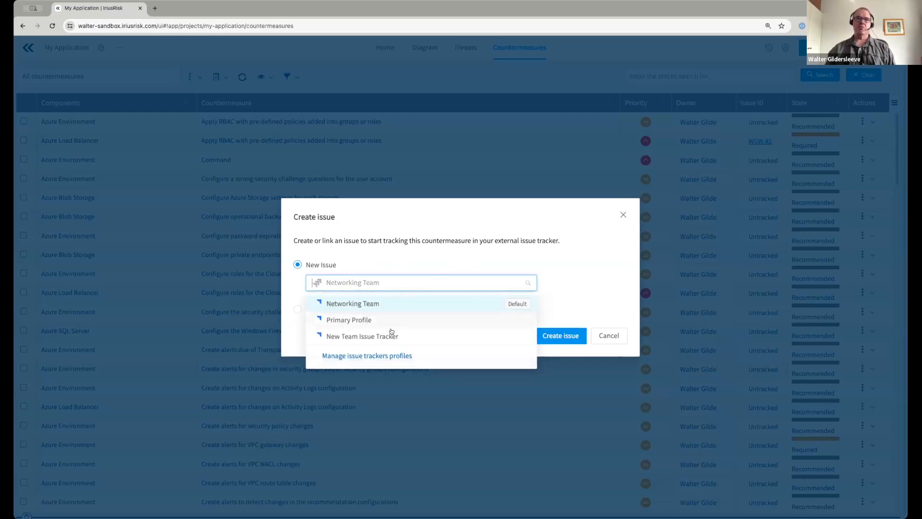
left_click(387, 336)
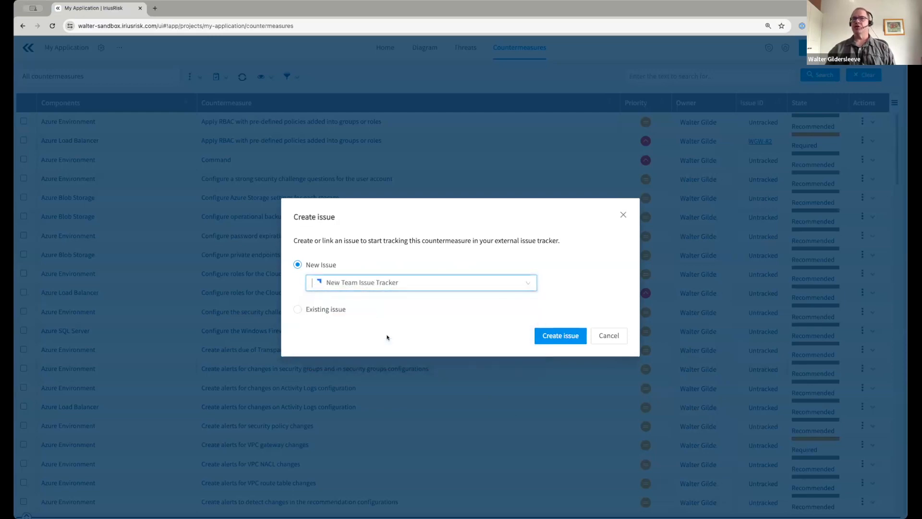
left_click(571, 335)
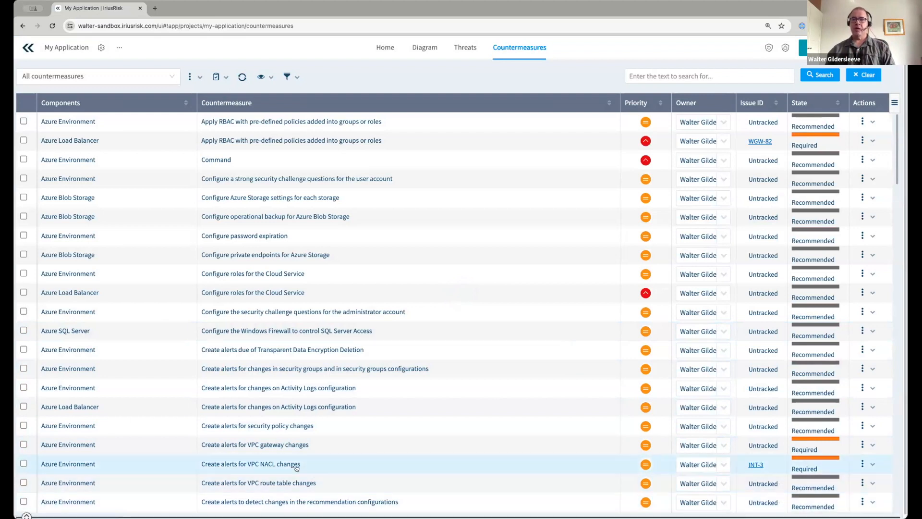
Open the Jira issue linked to "Create alerts for VPC NACL changes" and add the comment "Comment from Jira".
left_click(755, 464)
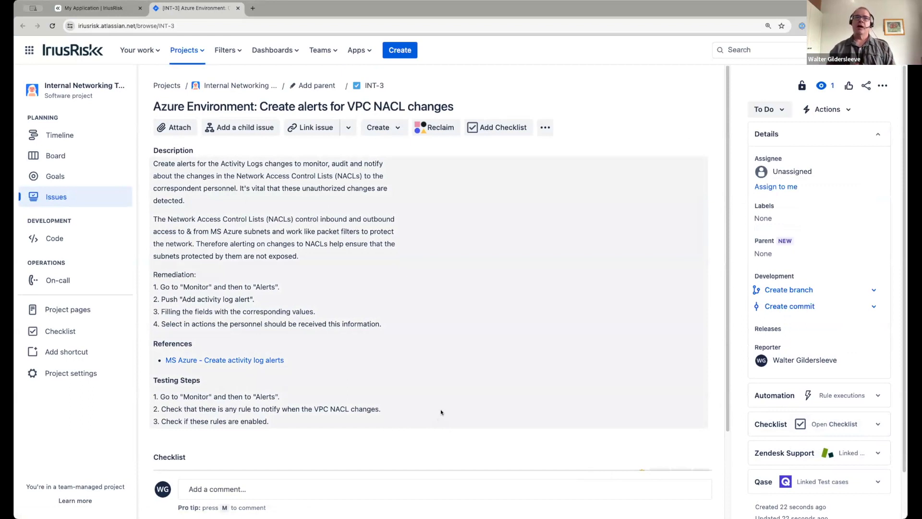
left_click(324, 490)
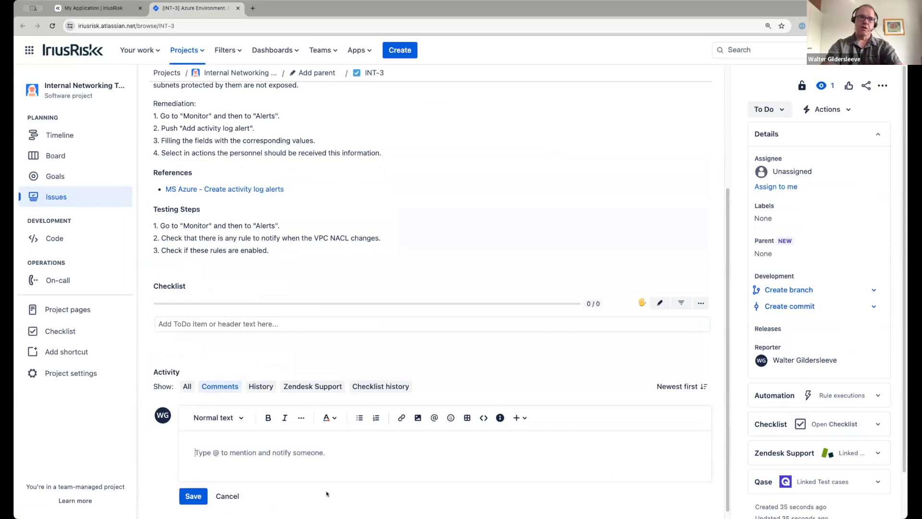
type("Comment")
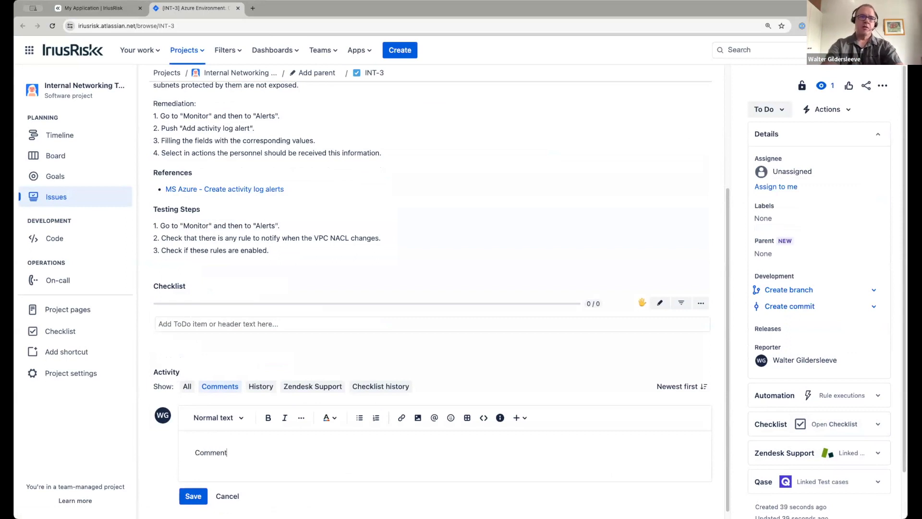
type(" from Jira")
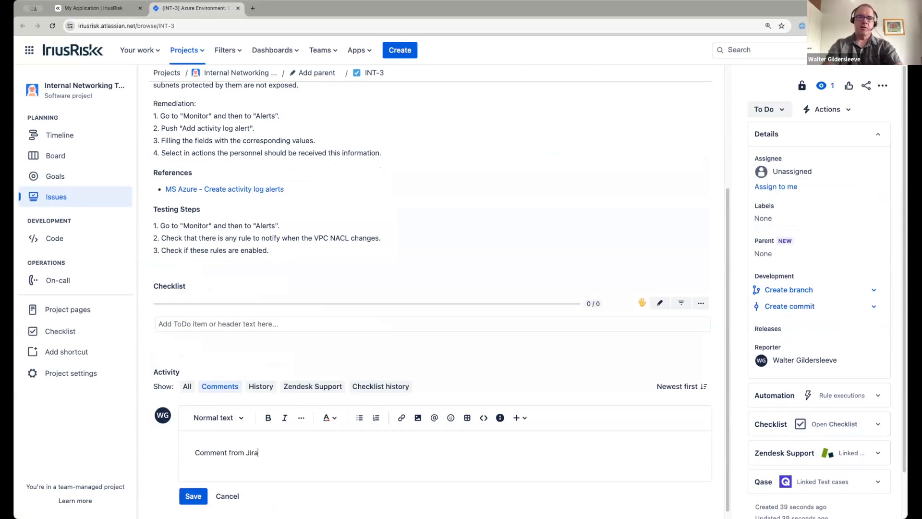
left_click(194, 495)
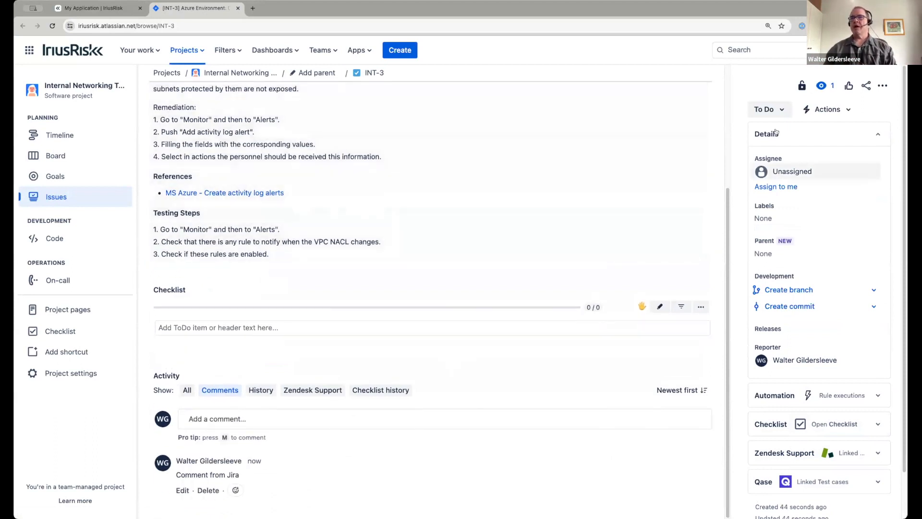
Set the status of the VPC NACL changes issue to Done.
left_click(771, 111)
left_click(768, 145)
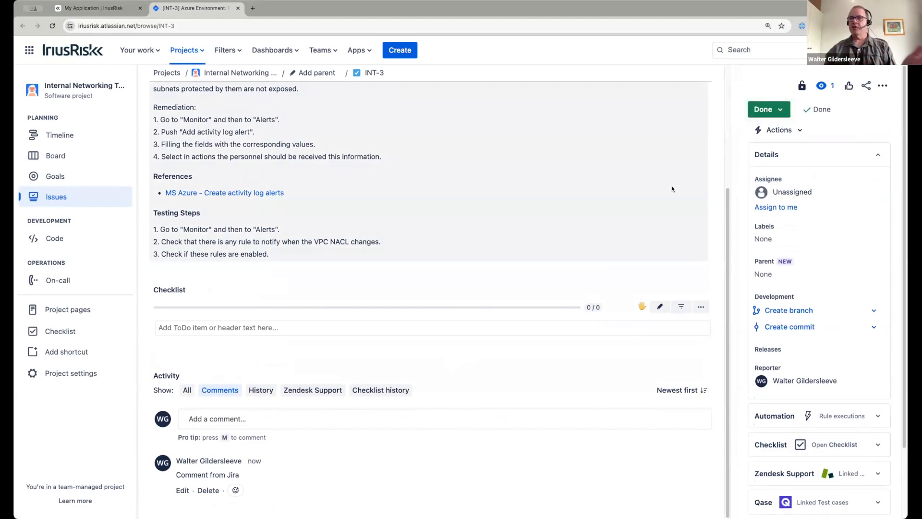
scroll(672, 189, "up", 4)
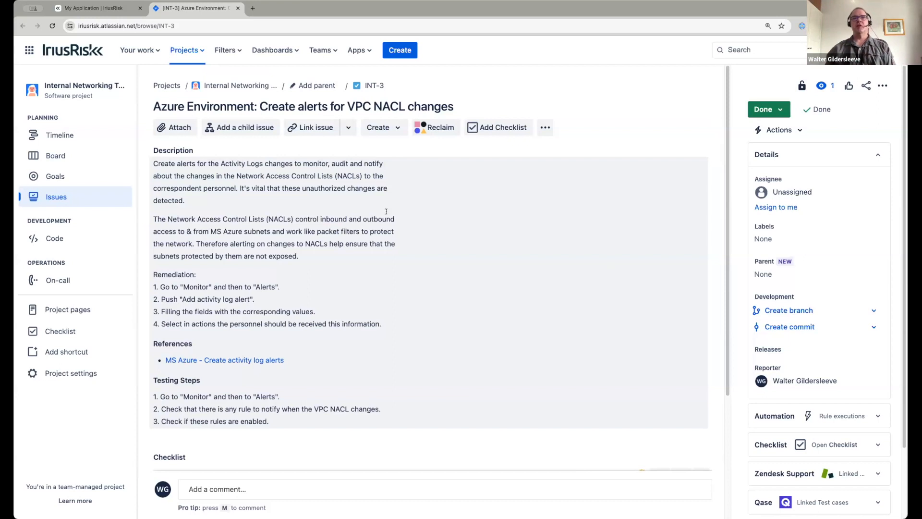
Switch to IriusRisk, add the five countermeasures from "Configure a strong security challenge questions" through "Configure private endpoints" to the selection, and bulk-create one issue per countermeasure.
left_click(98, 8)
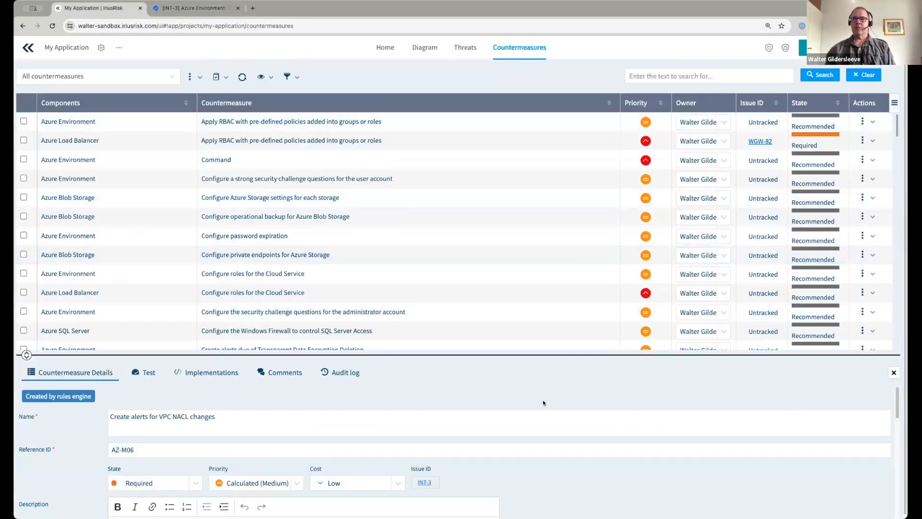
mouse_move(594, 254)
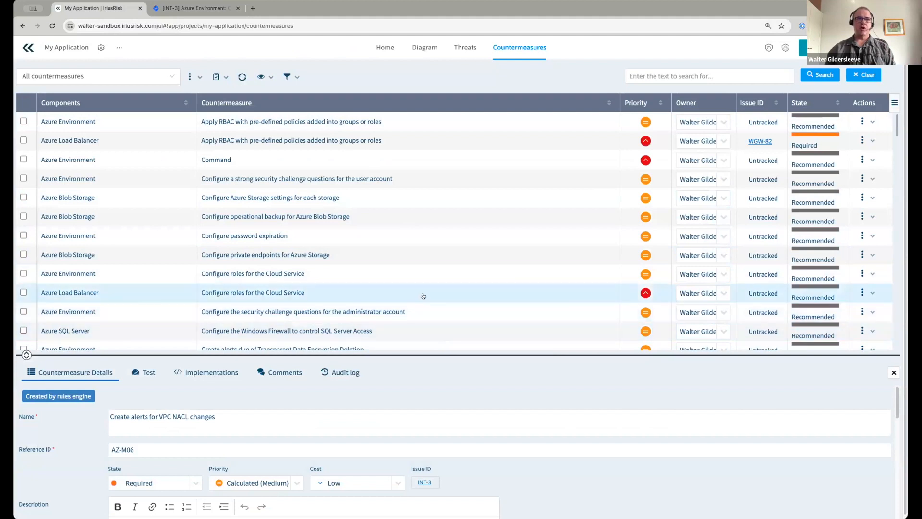
left_click(24, 179)
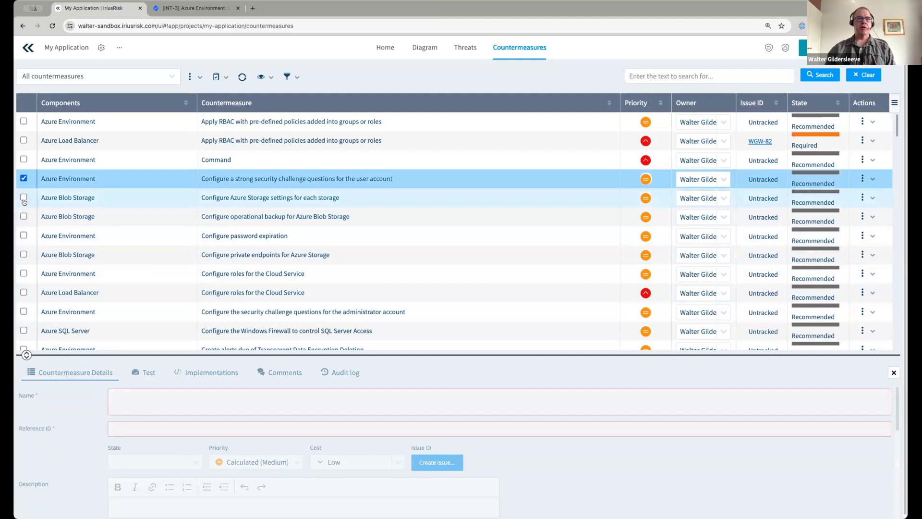
left_click(23, 198)
left_click(23, 216)
left_click(24, 235)
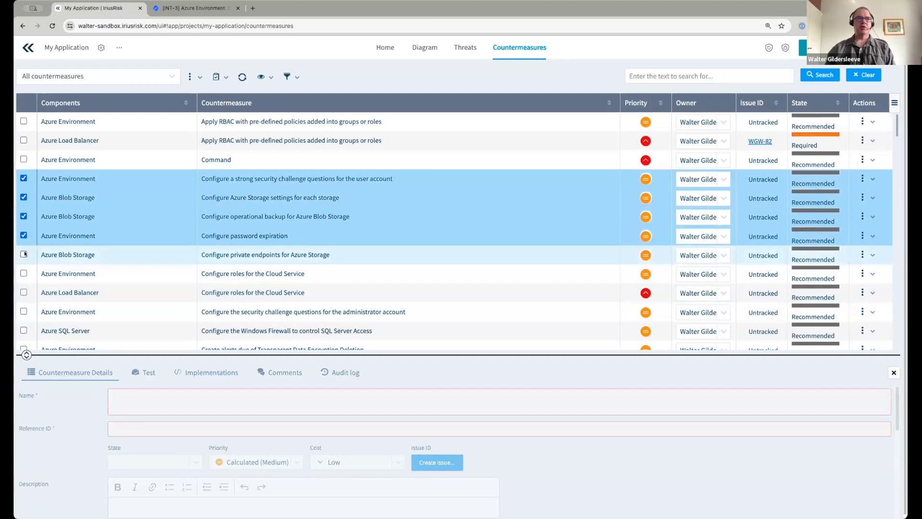
left_click(24, 253)
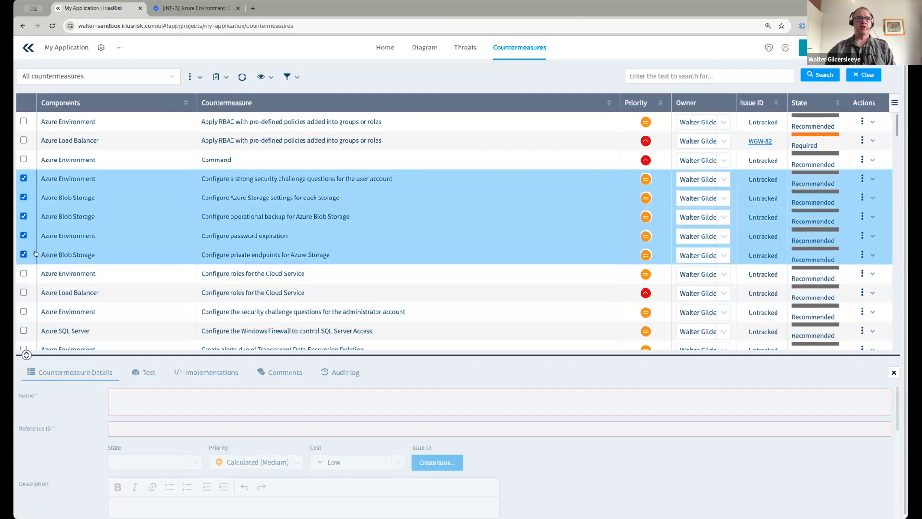
left_click(199, 78)
mouse_move(324, 147)
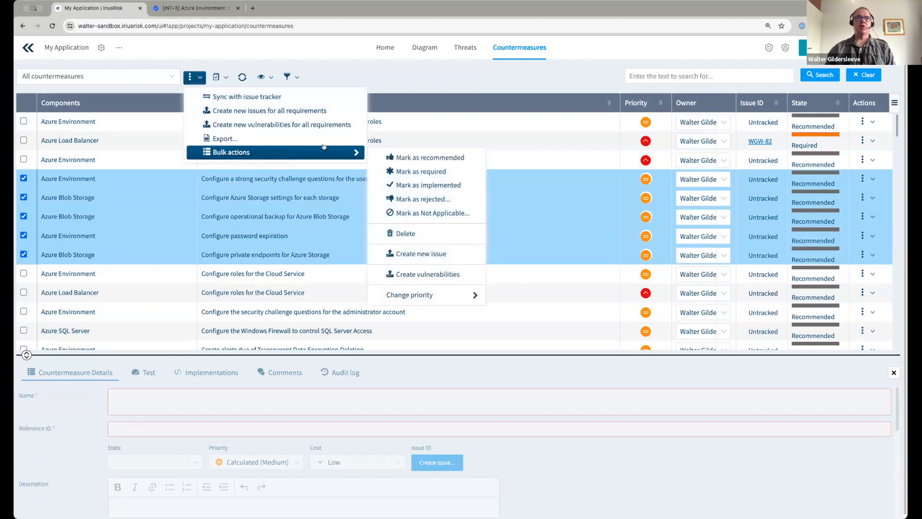
left_click(435, 254)
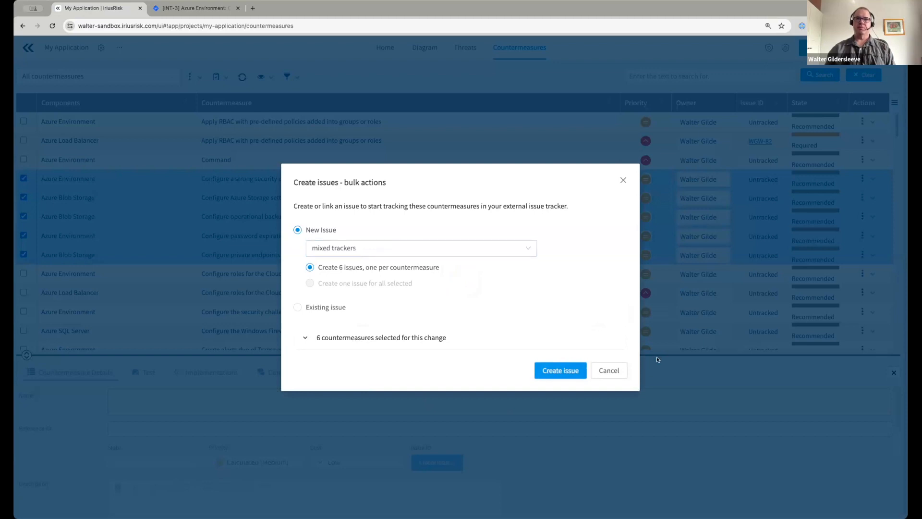
left_click(566, 370)
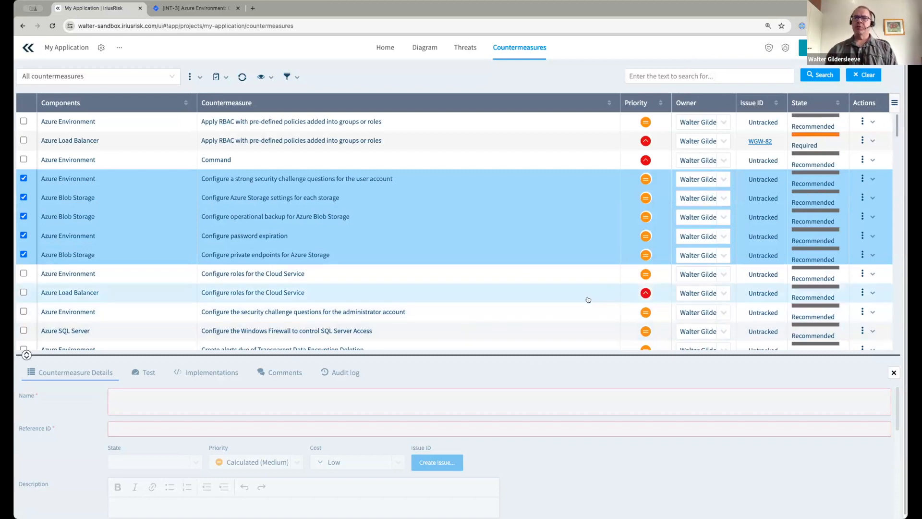
Create a new issue for the second Azure Windows Virtual Machine "Deploy network-based IDS/IPS" countermeasure using the New Team Issue Tracker profile.
scroll(586, 303, "down", 3)
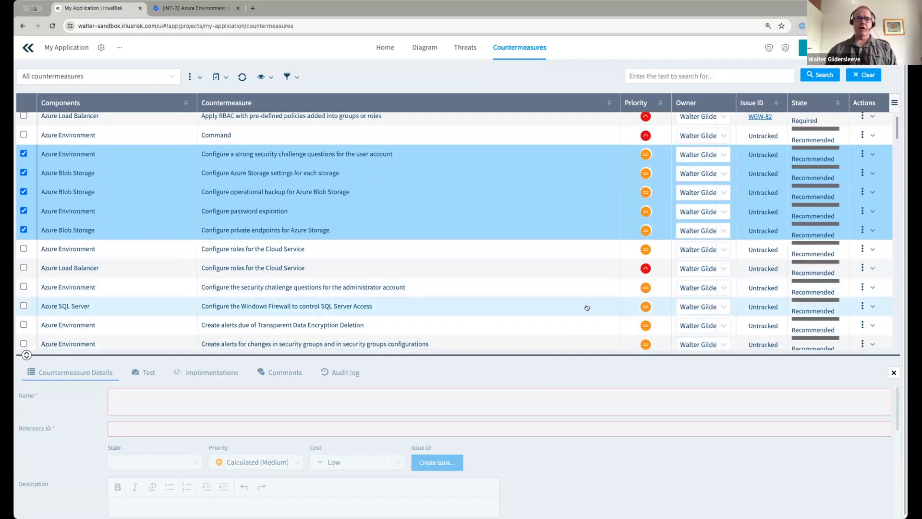
scroll(584, 303, "down", 8)
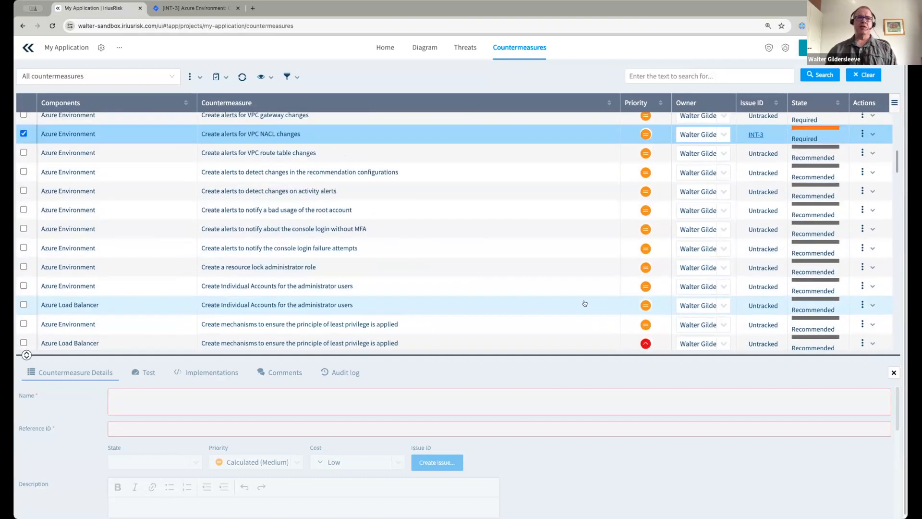
scroll(578, 305, "down", 5)
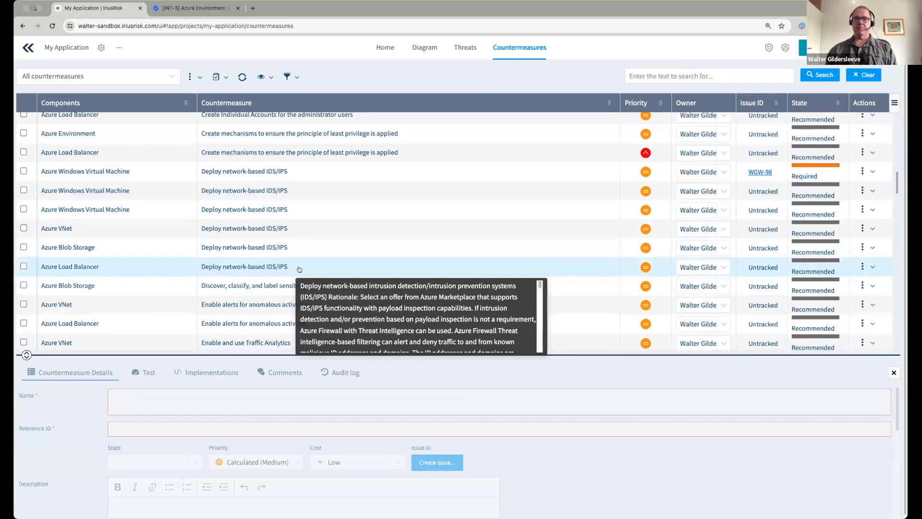
left_click(600, 192)
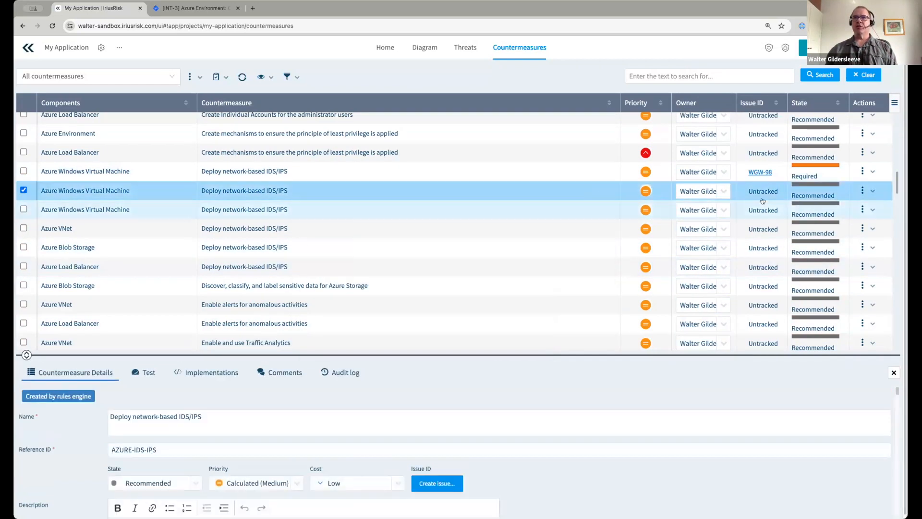
left_click(871, 193)
left_click(859, 210)
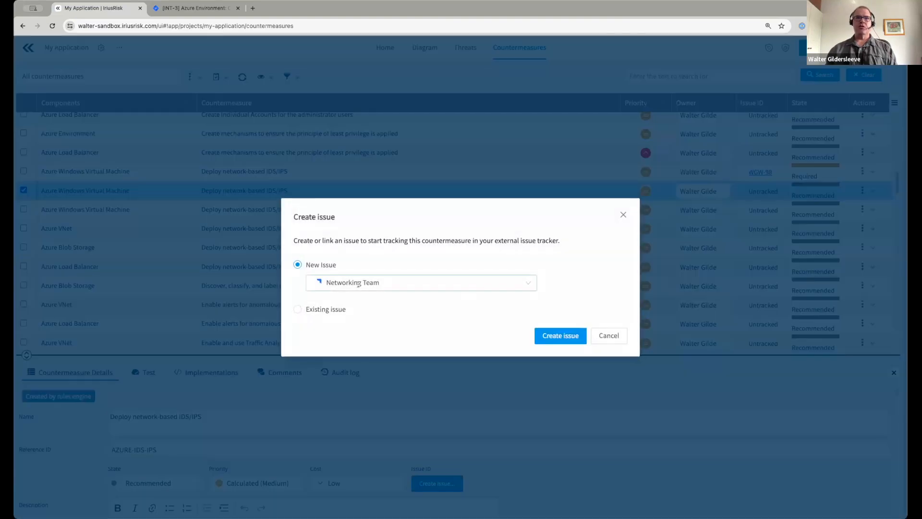
left_click(511, 286)
left_click(383, 341)
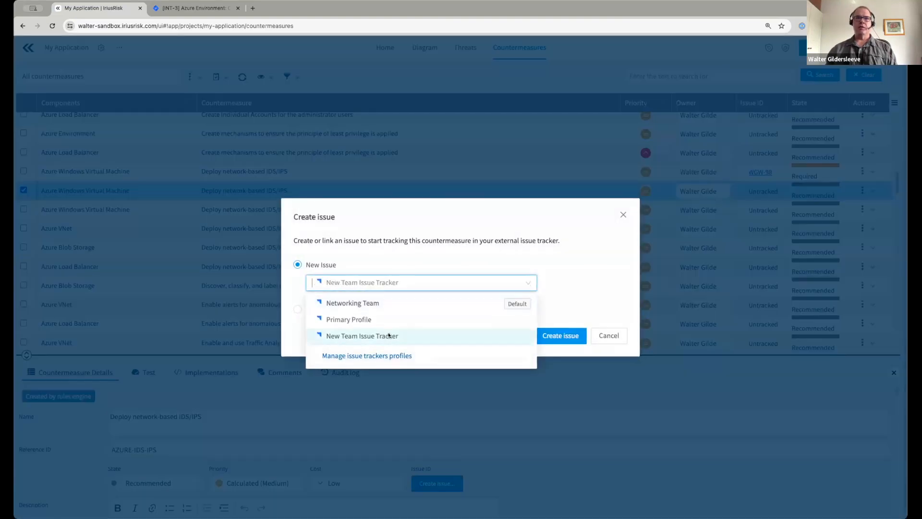
left_click(555, 337)
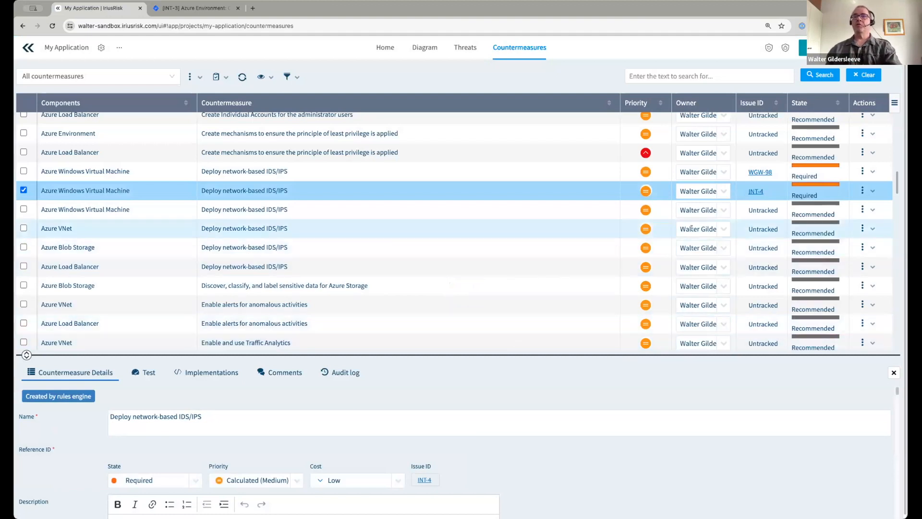
Link the four untracked "Deploy network-based IDS/IPS" countermeasures to existing issue INT-4 with the New Team Issue Tracker profile, and refresh the list.
left_click(23, 209)
left_click(23, 228)
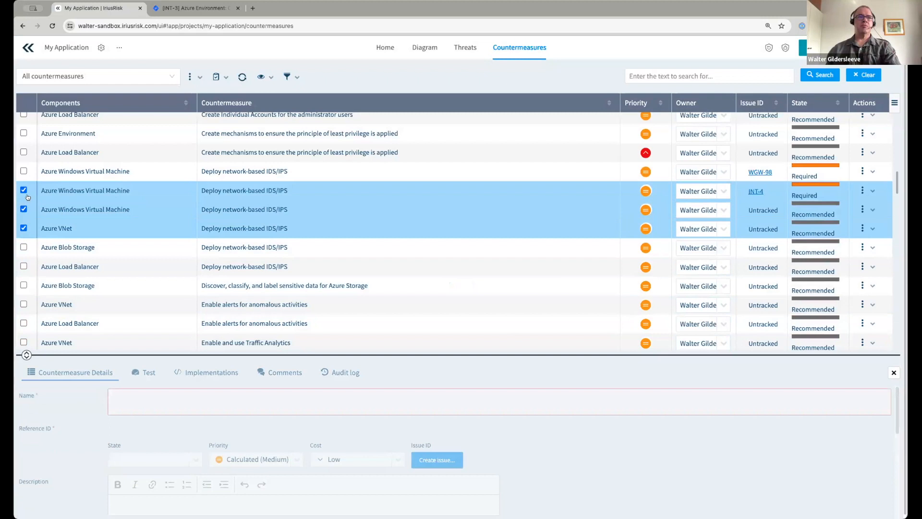
left_click(23, 190)
left_click(23, 247)
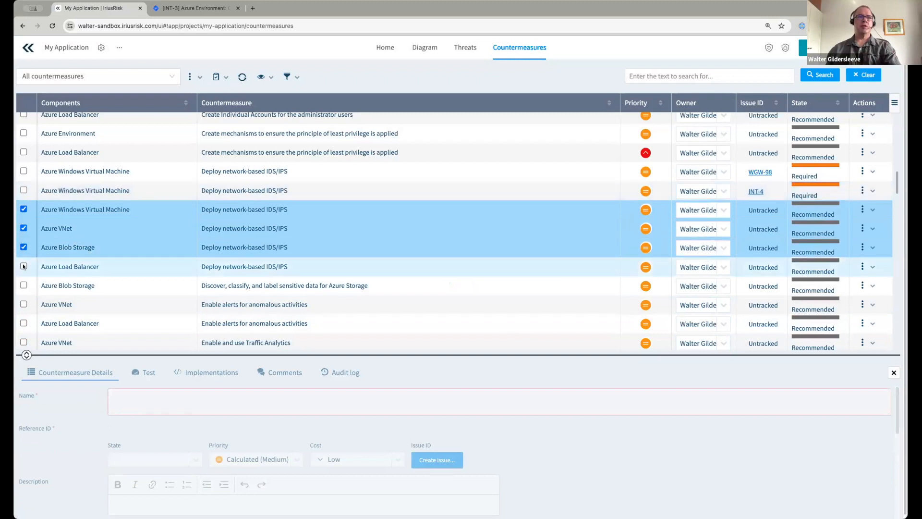
left_click(24, 266)
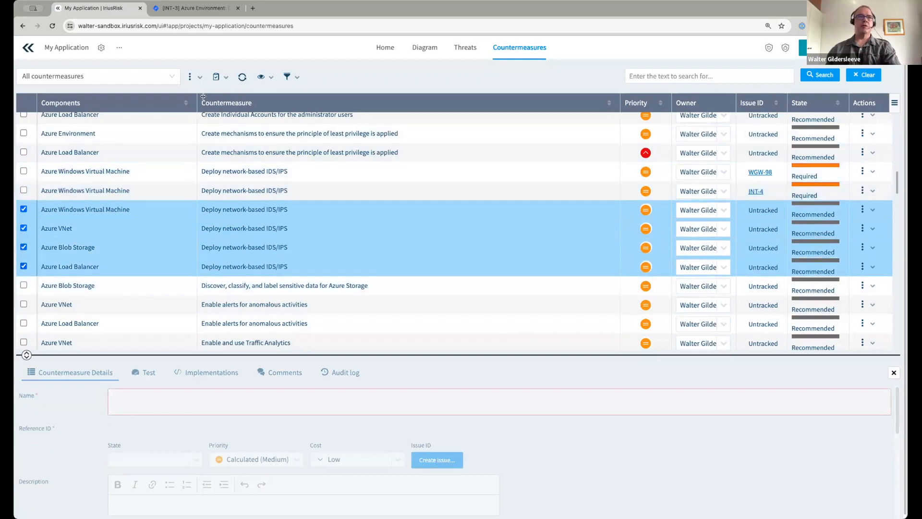
left_click(192, 76)
mouse_move(330, 154)
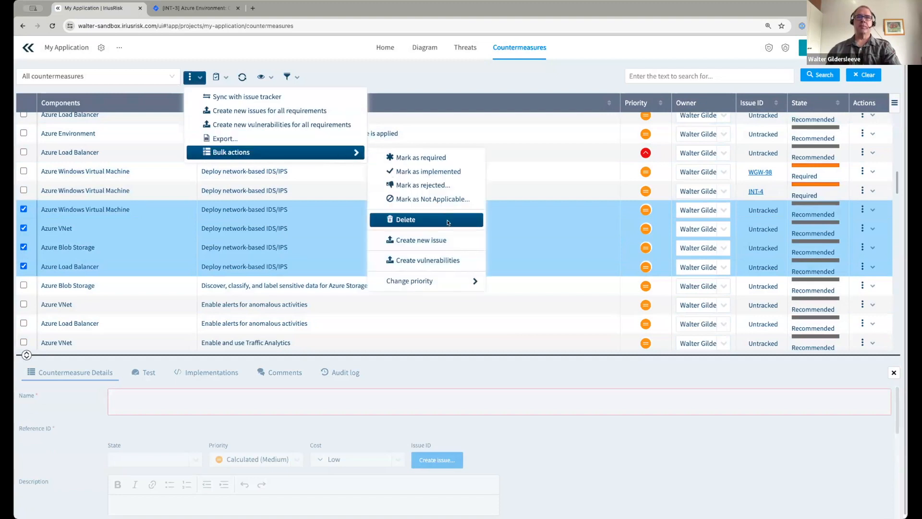
left_click(417, 240)
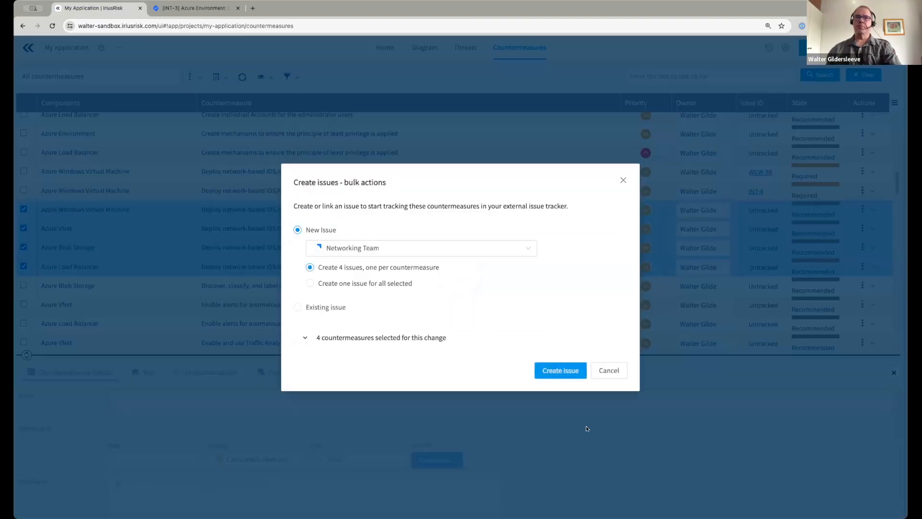
left_click(317, 307)
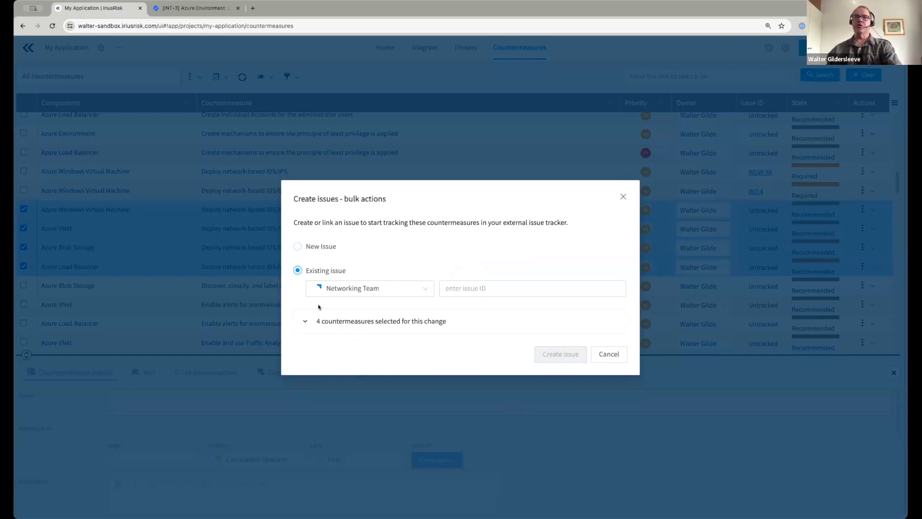
left_click(397, 291)
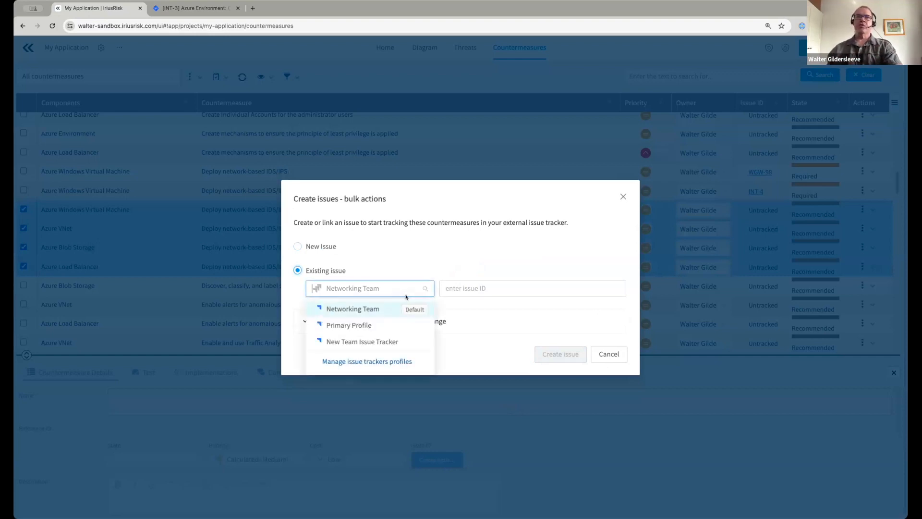
left_click(382, 340)
left_click(479, 290)
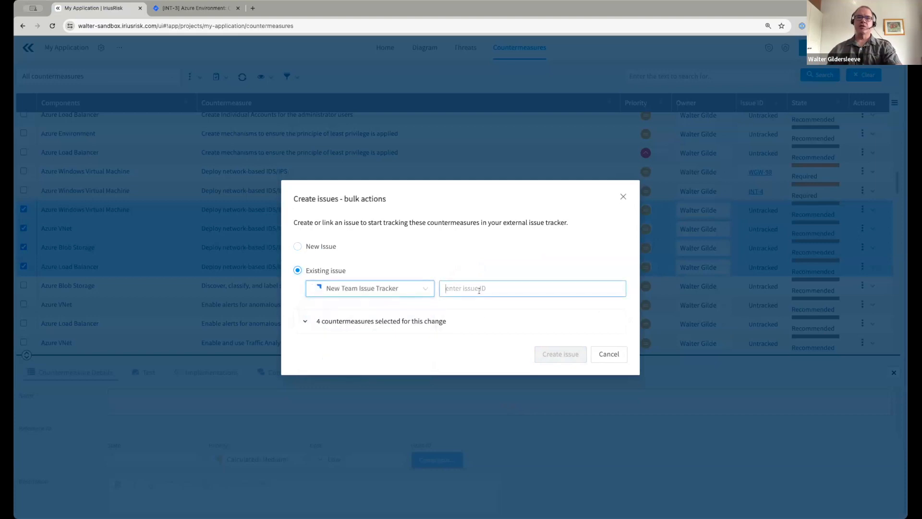
type("INT-4")
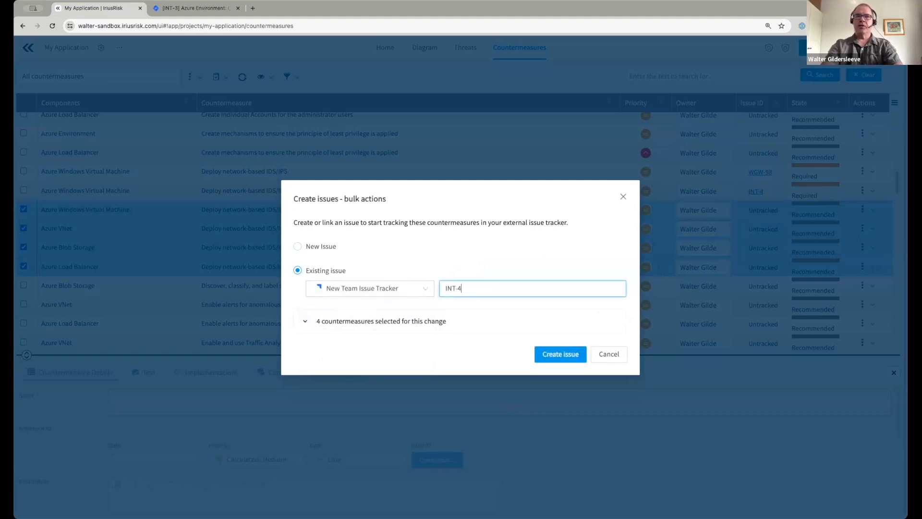
left_click(560, 363)
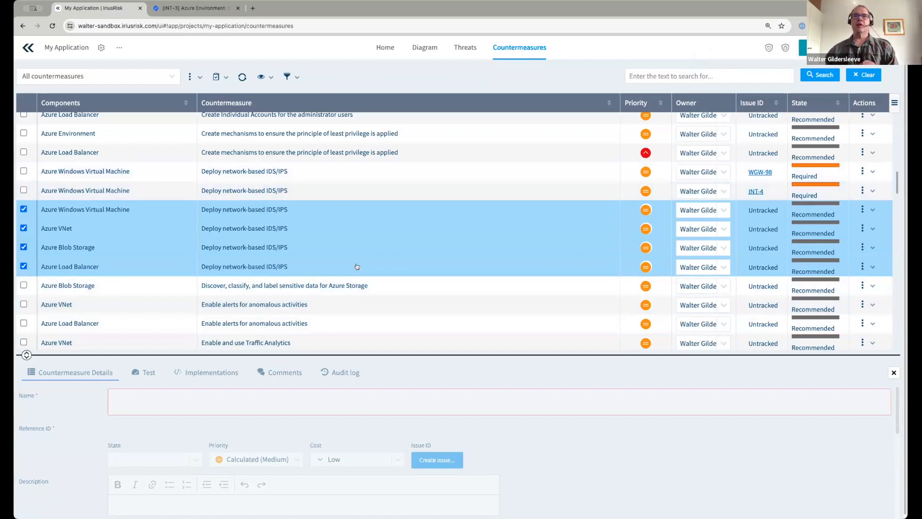
left_click(243, 77)
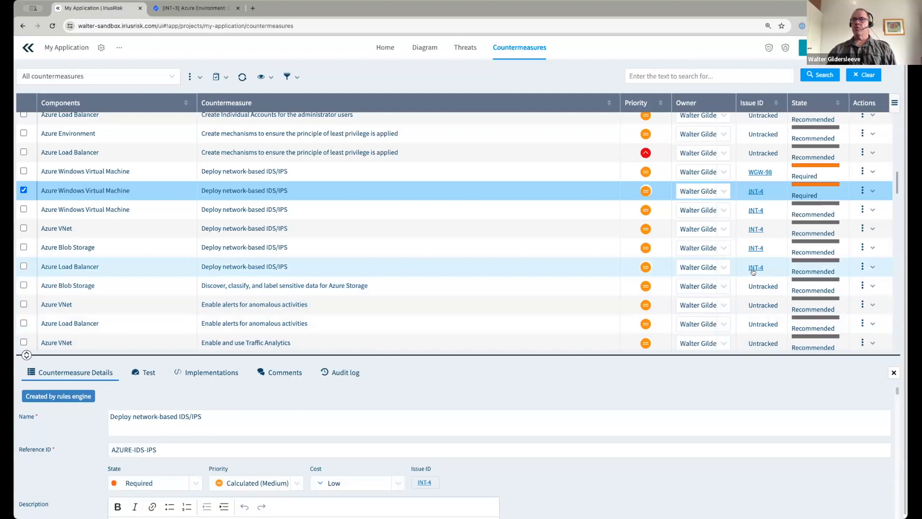
Open Jira issue INT-4 from the Azure Load Balancer IDS/IPS countermeasure and set its status to Done.
left_click(754, 269)
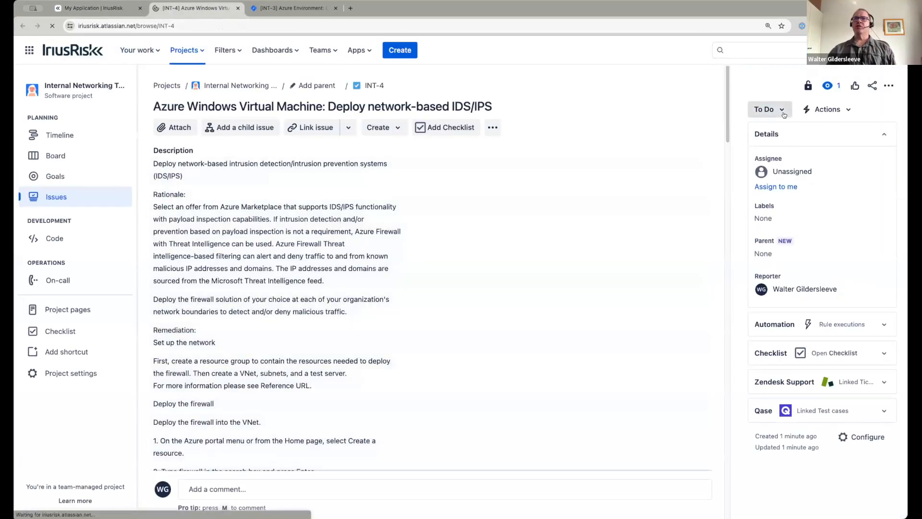
left_click(768, 109)
left_click(768, 145)
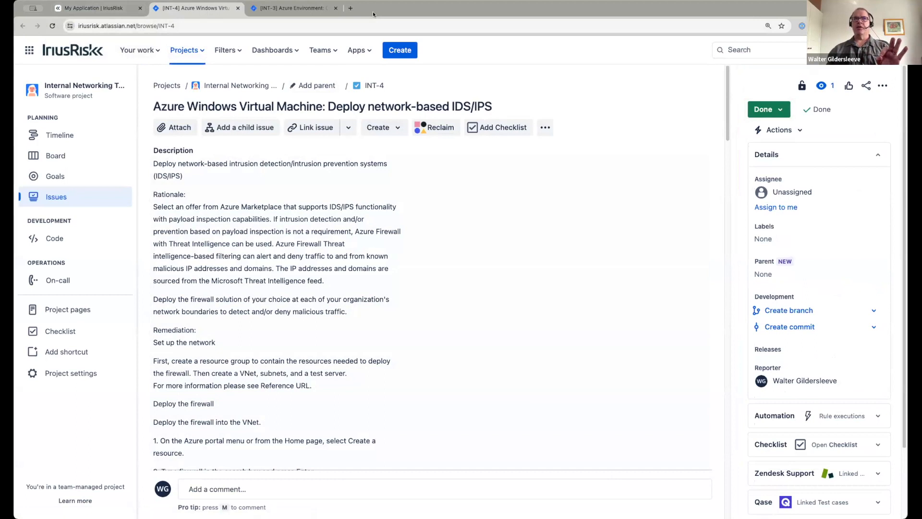
Switch to IriusRisk, open the comments of the Azure Load Balancer IDS/IPS countermeasure, and refresh the list to update the countermeasures linked to INT-4.
left_click(90, 9)
mouse_move(421, 279)
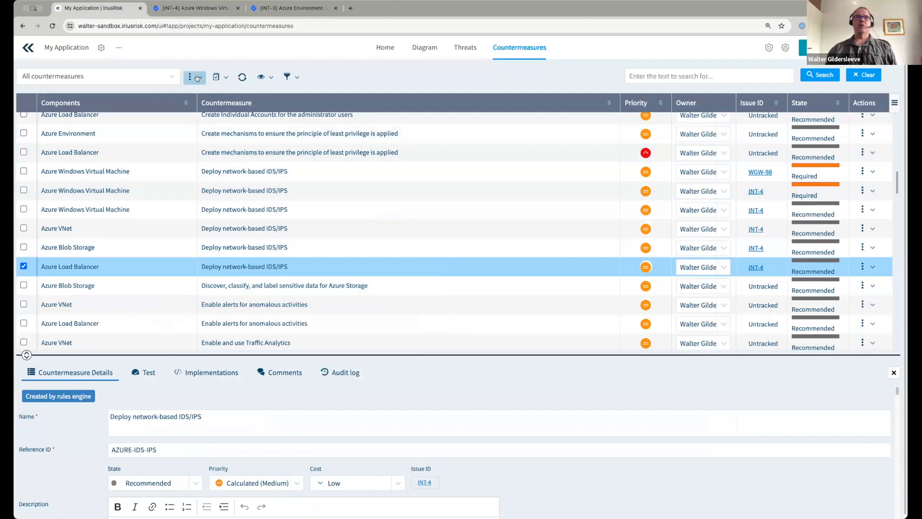
left_click(196, 78)
left_click(220, 93)
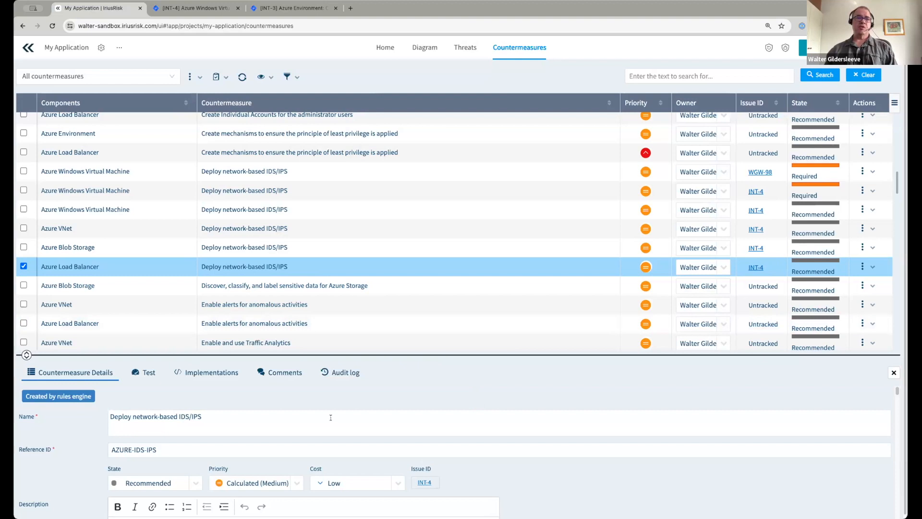
left_click(285, 377)
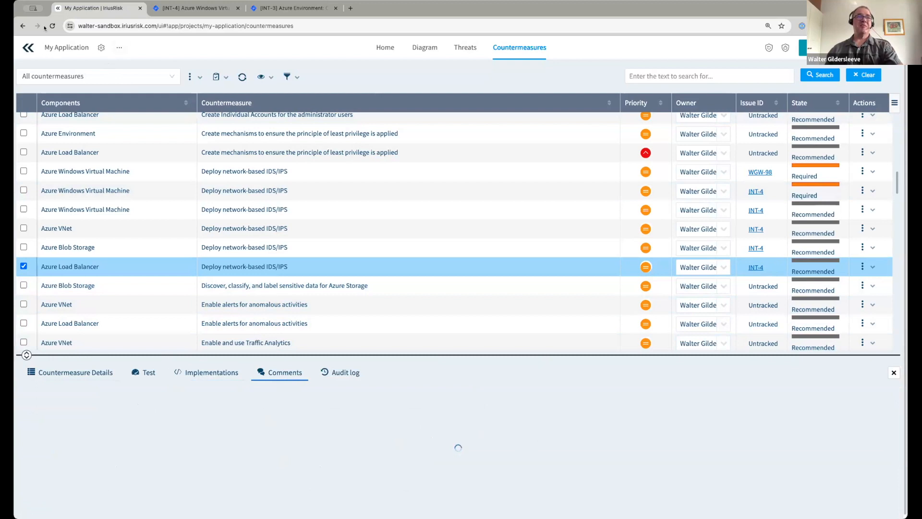
left_click(100, 374)
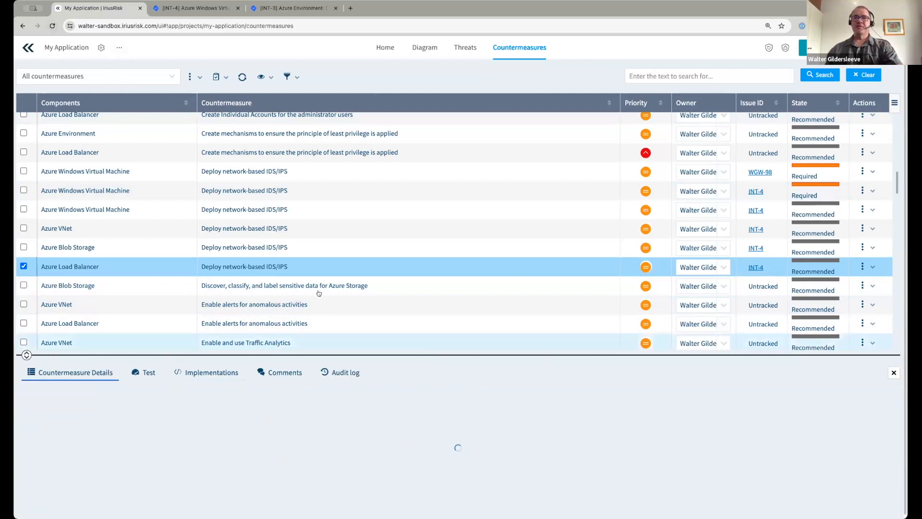
left_click(242, 78)
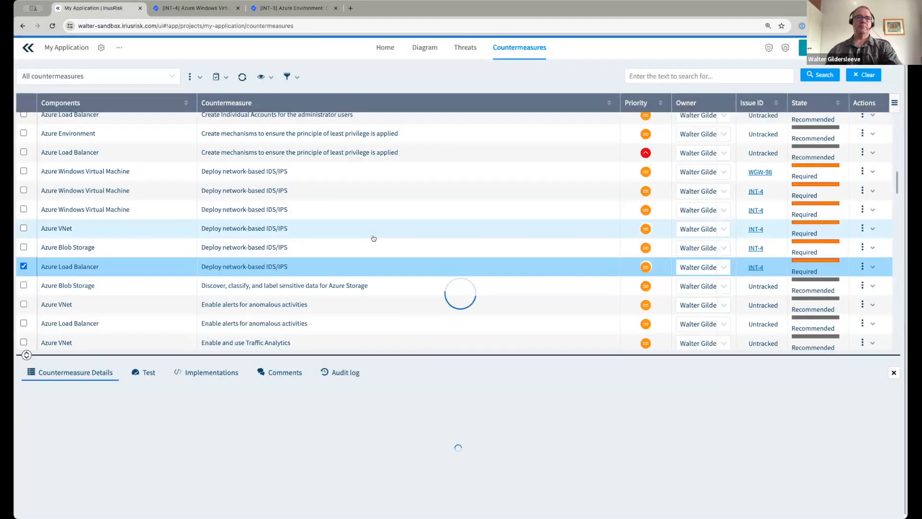
left_click(195, 79)
left_click(206, 98)
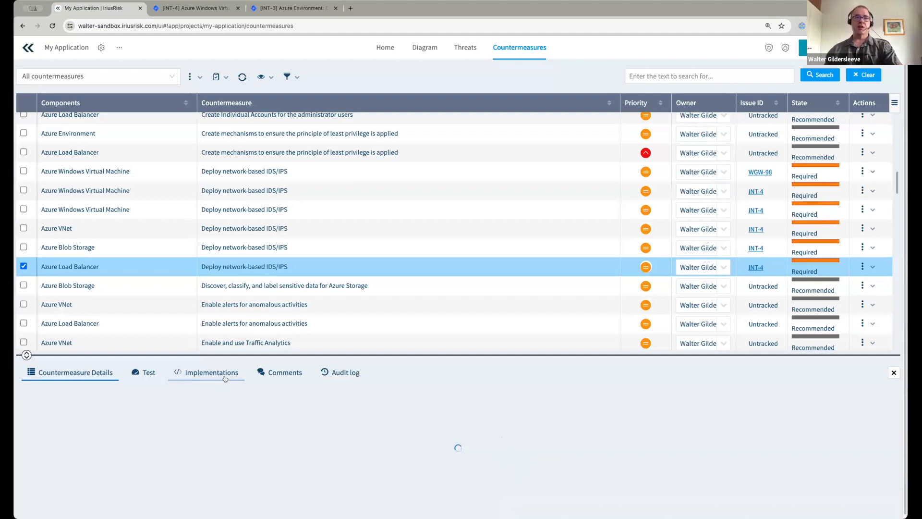
Reload the countermeasures page and add the comment "Comment from IriusRisk" to the Azure VNet "Deploy network-based IDS/IPS" countermeasure.
key("super+r")
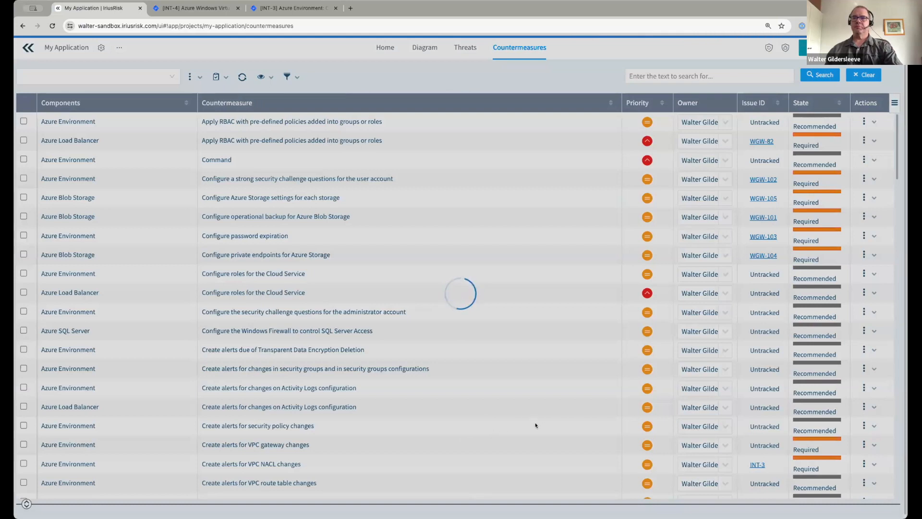
scroll(536, 424, "down", 10)
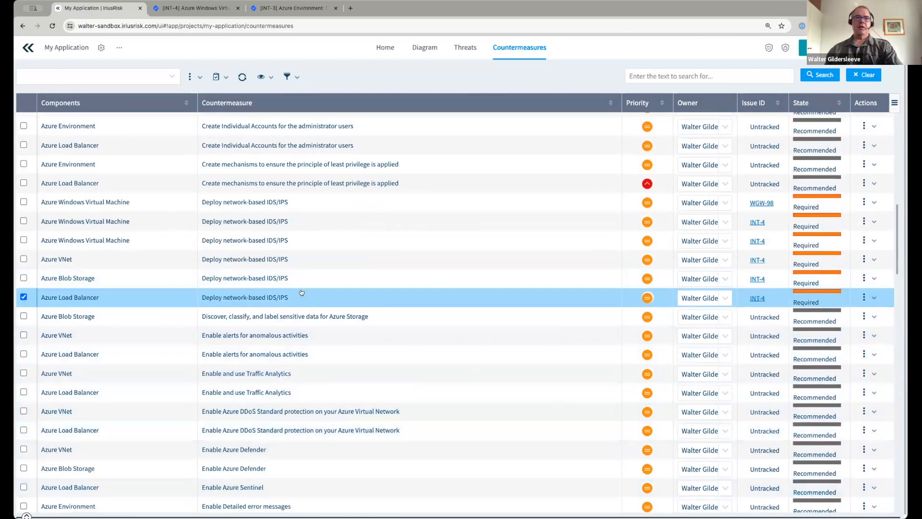
left_click(285, 298)
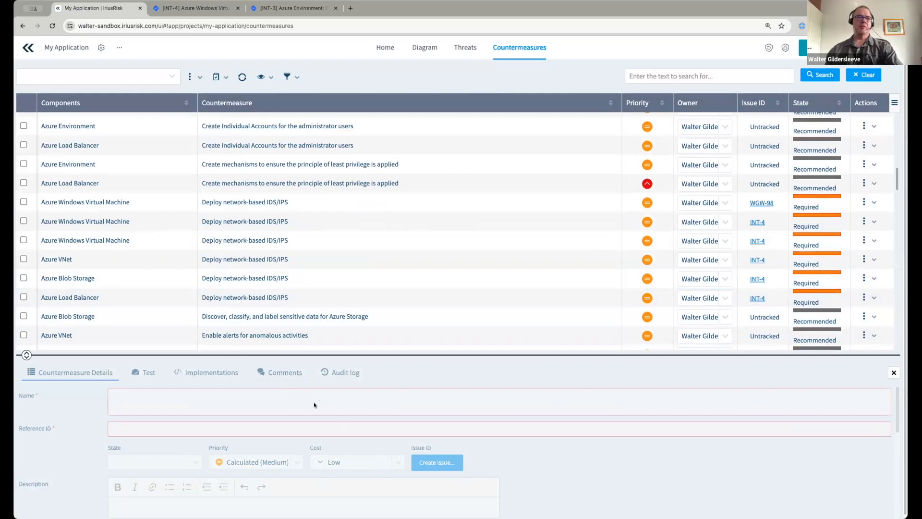
left_click(277, 262)
left_click(284, 372)
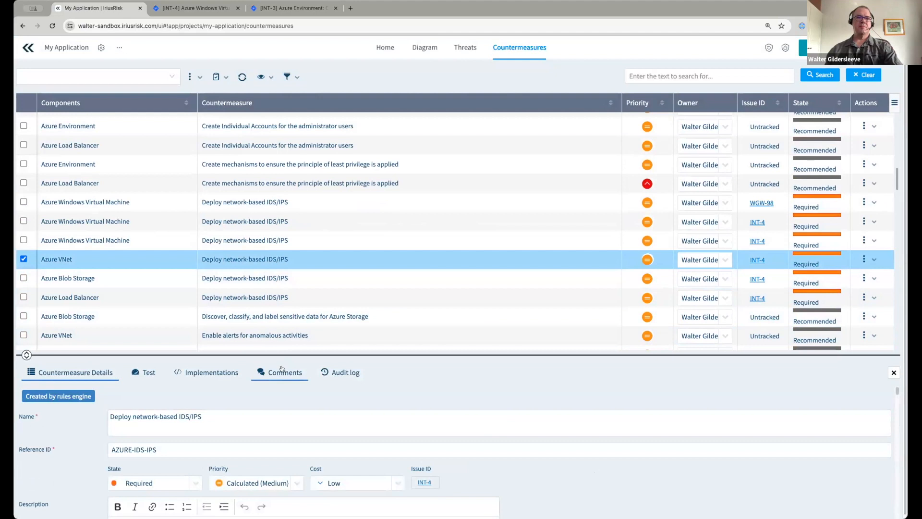
left_click(560, 453)
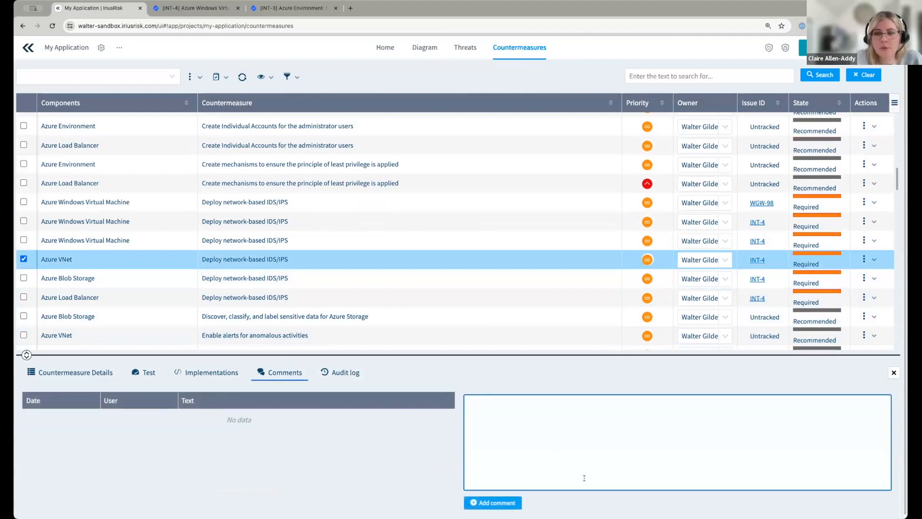
type("Comment ")
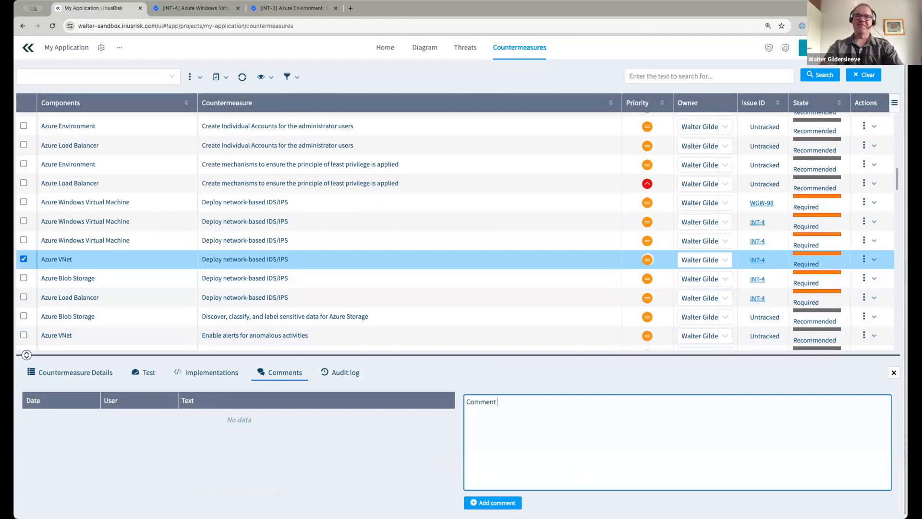
type("from IriusRisk")
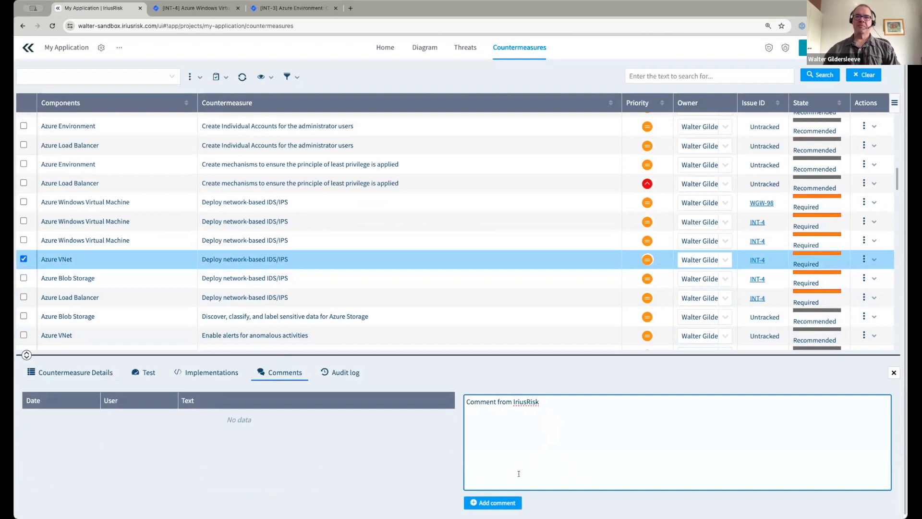
left_click(509, 508)
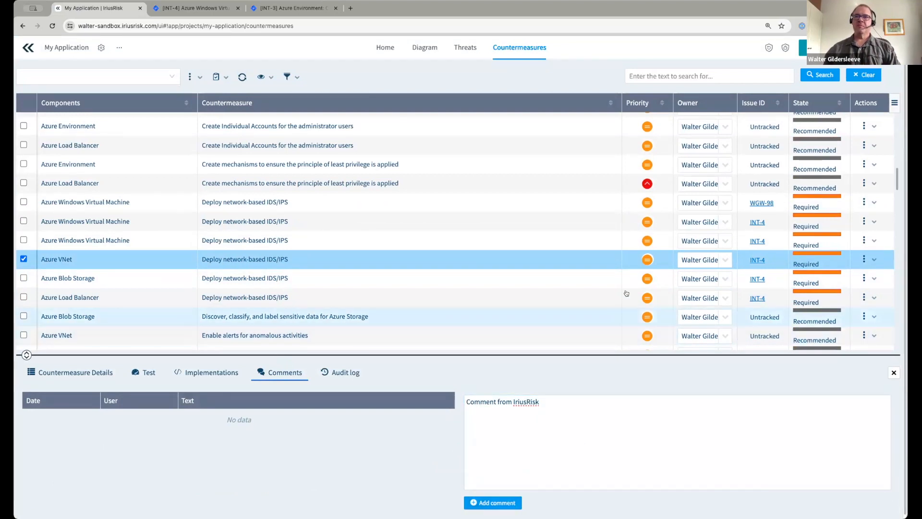
Open Jira issue INT-4 from the Azure VNet IDS/IPS countermeasure and examine its comments.
left_click(756, 259)
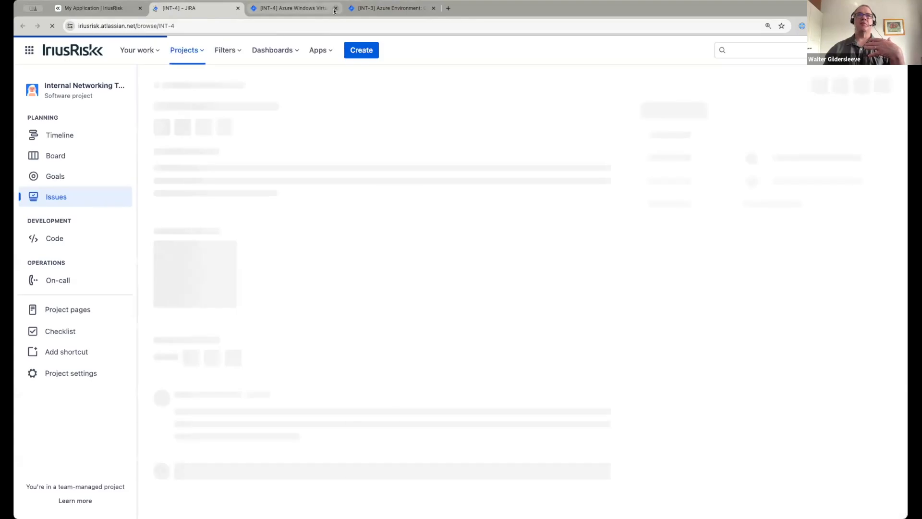
scroll(479, 270, "down", 8)
scroll(480, 269, "down", 15)
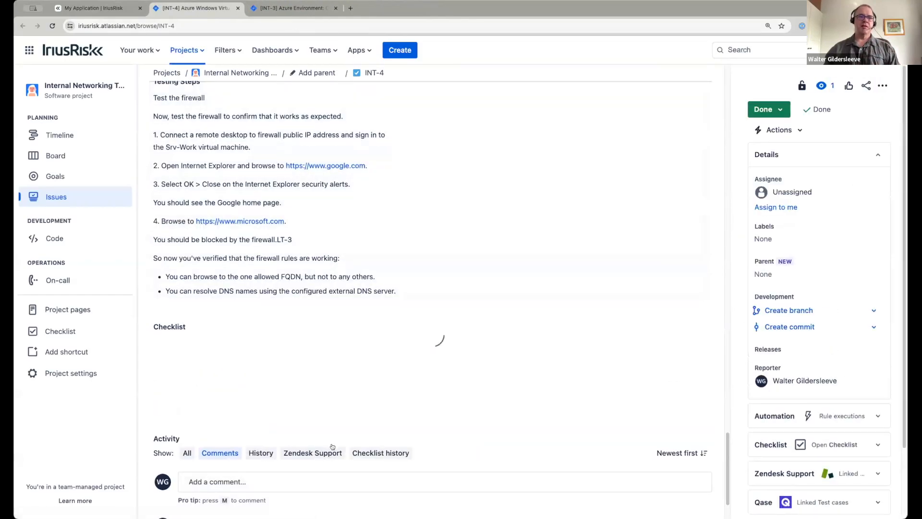
scroll(322, 451, "down", 2)
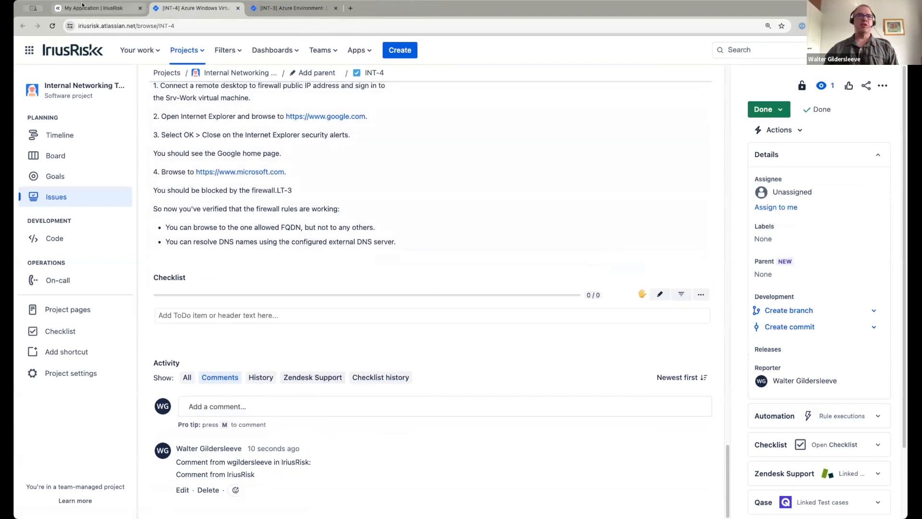
Switch back to IriusRisk and display the My Application threats as a flat list instead of a component tree.
left_click(96, 8)
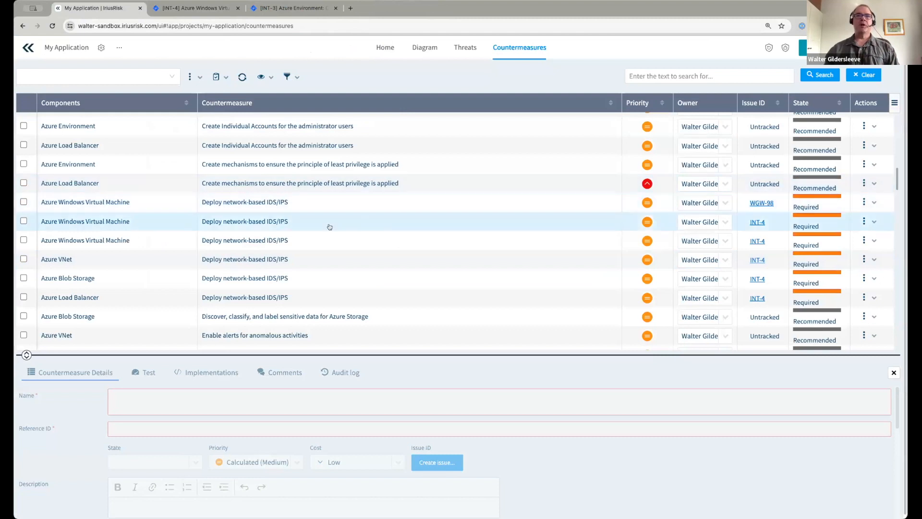
left_click(521, 229)
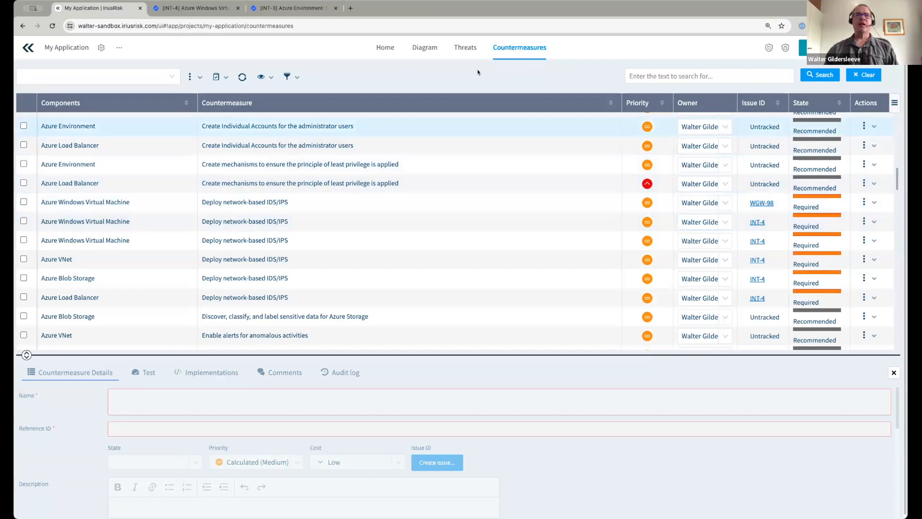
left_click(465, 48)
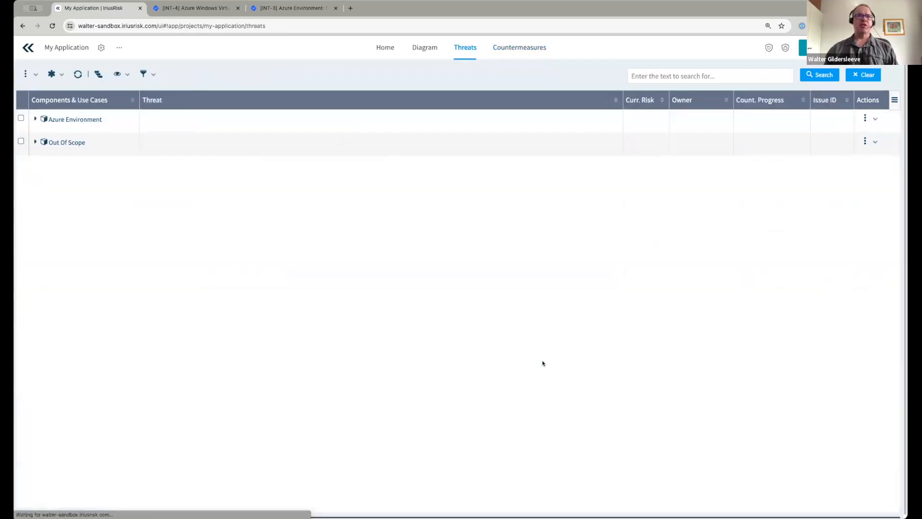
left_click(117, 79)
left_click(154, 94)
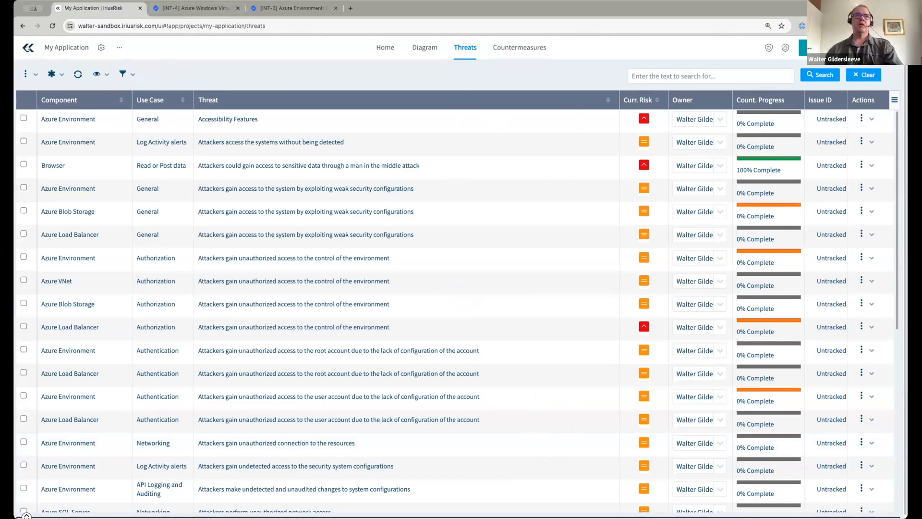
Create a new Jira issue tracker profile in the issue tracker settings and close it as a blank draft.
left_click(28, 47)
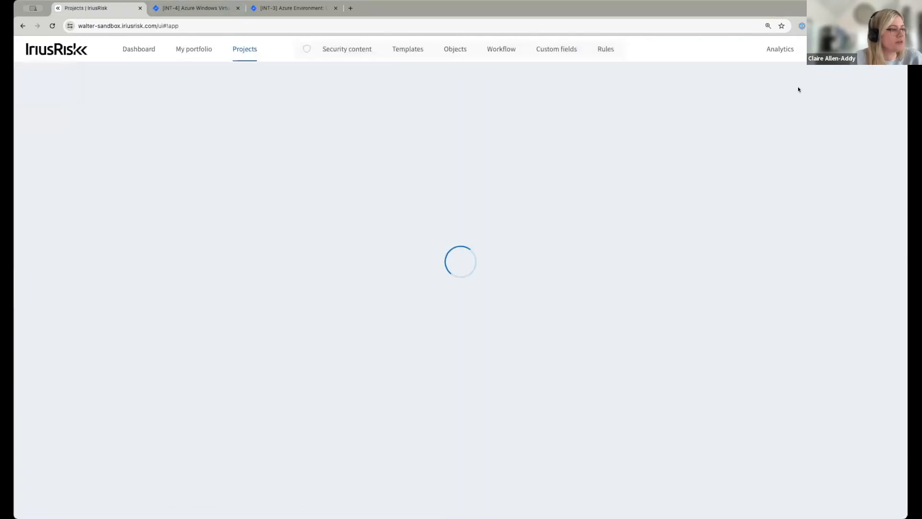
mouse_move(810, 49)
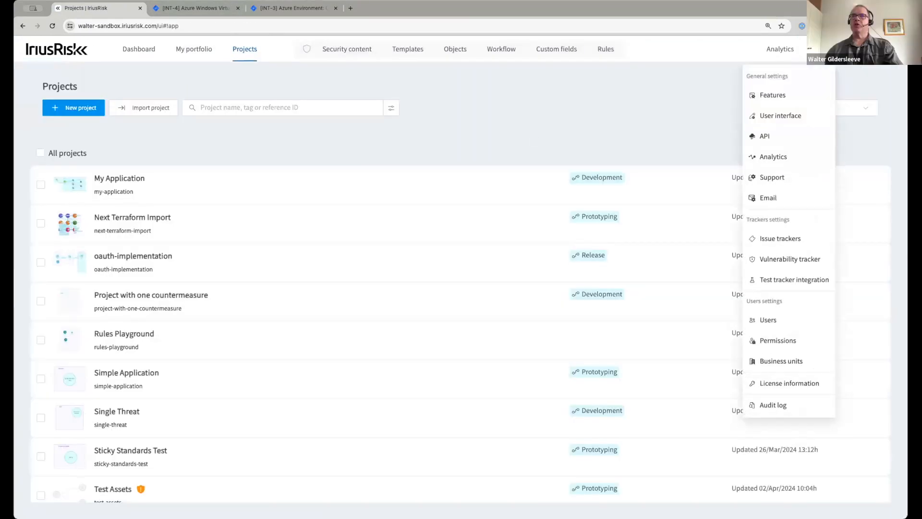
left_click(778, 238)
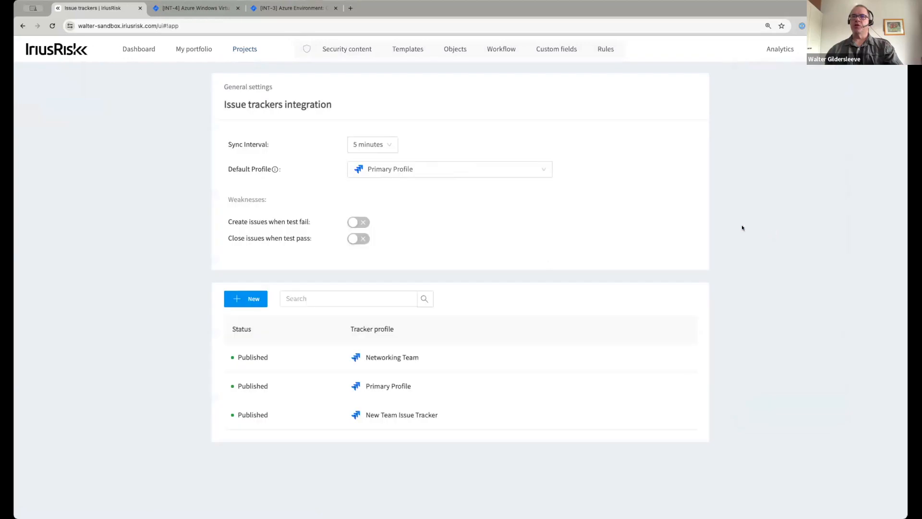
left_click(239, 303)
left_click(527, 159)
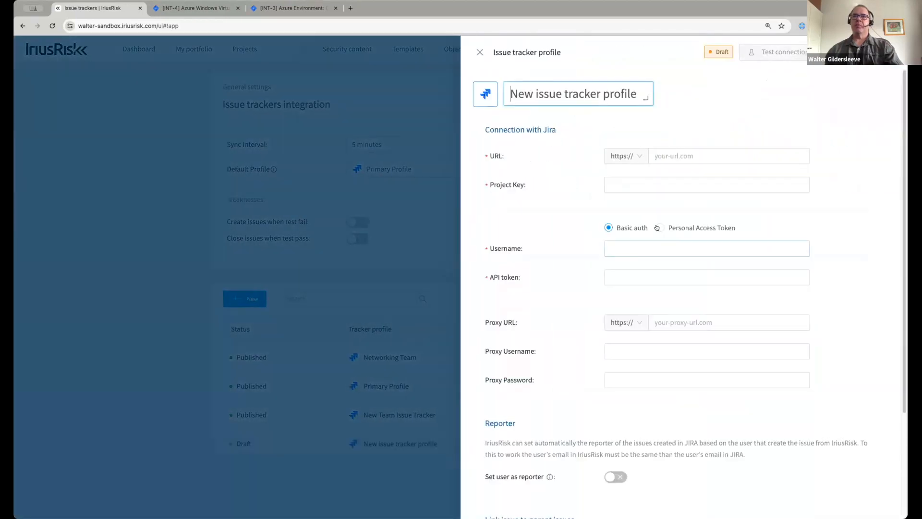
left_click(480, 51)
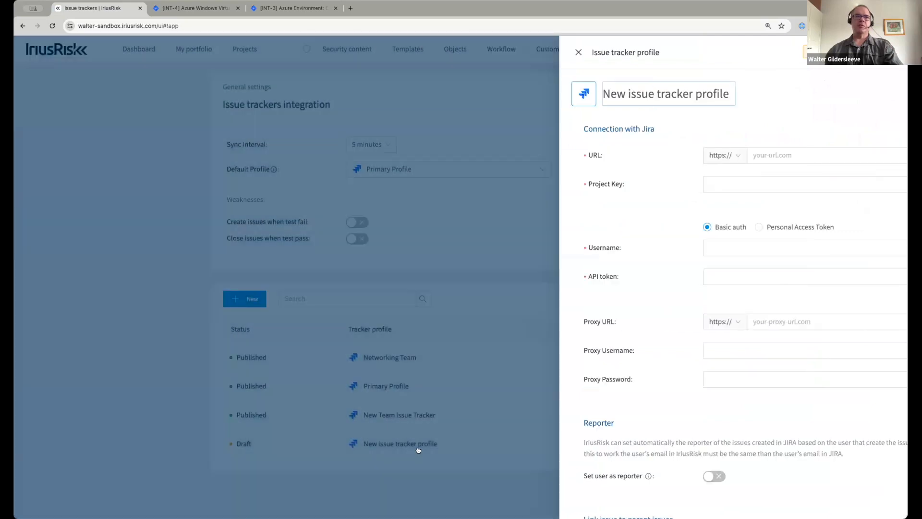
Examine the Networking Team tracker profile's workflow, priority and issue type options, and close it without changes.
left_click(418, 356)
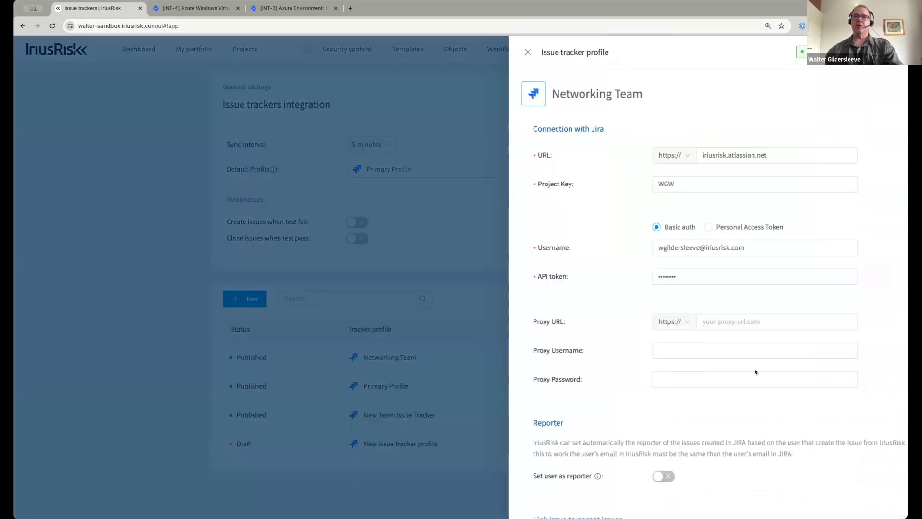
scroll(768, 364, "down", 10)
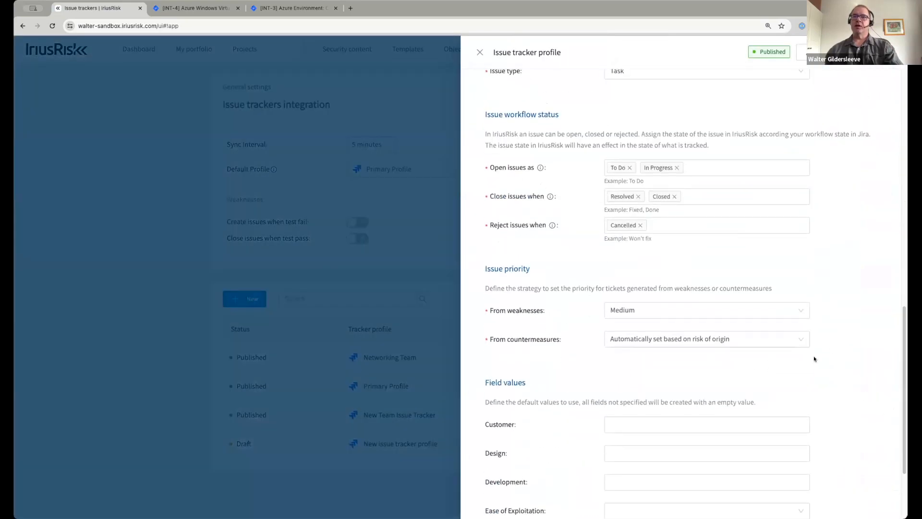
scroll(817, 355, "up", 1)
left_click(801, 81)
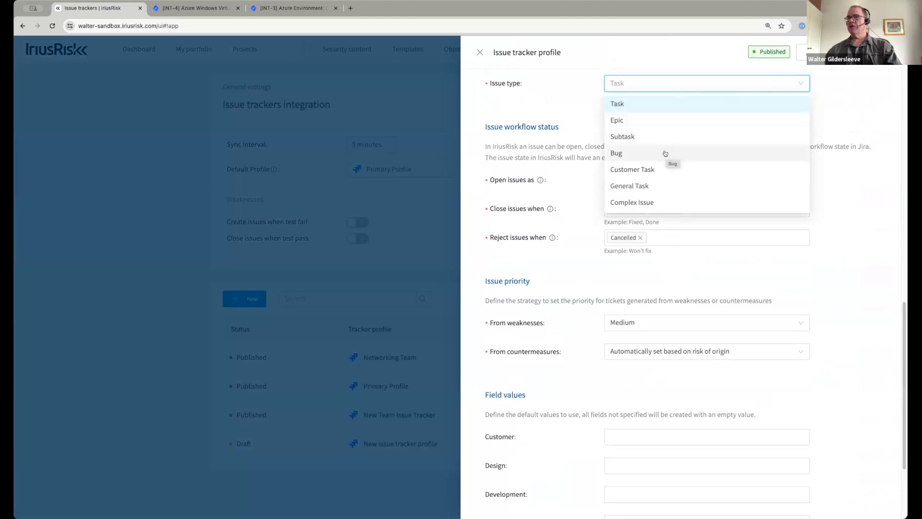
left_click(479, 52)
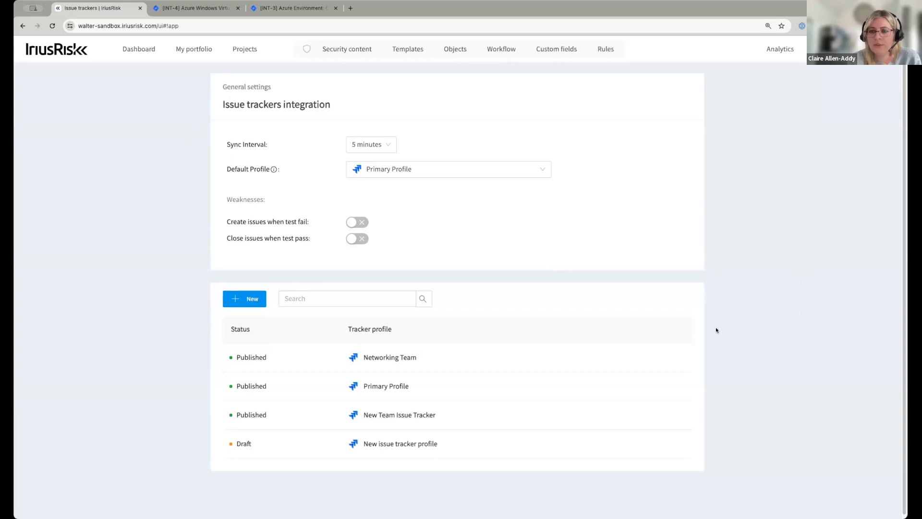
Open the My Application project from the projects list and show its diagram.
mouse_move(674, 366)
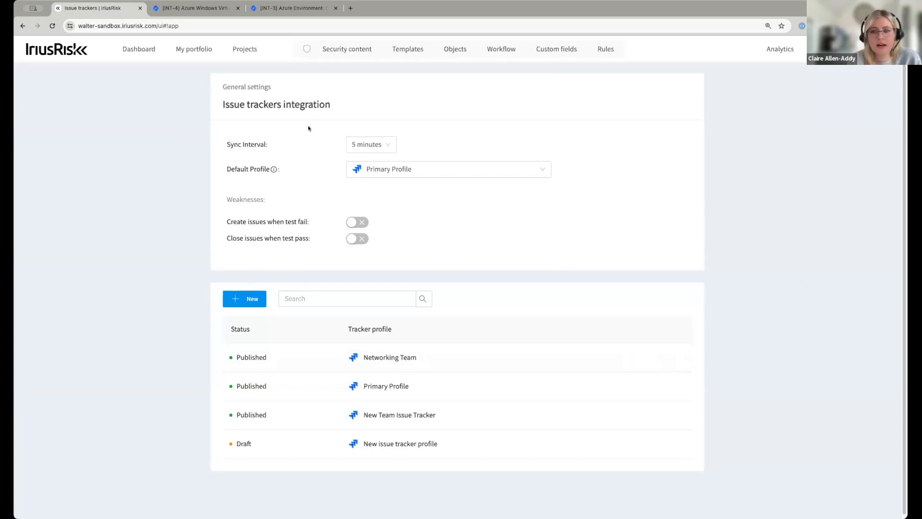
left_click(246, 49)
left_click(262, 76)
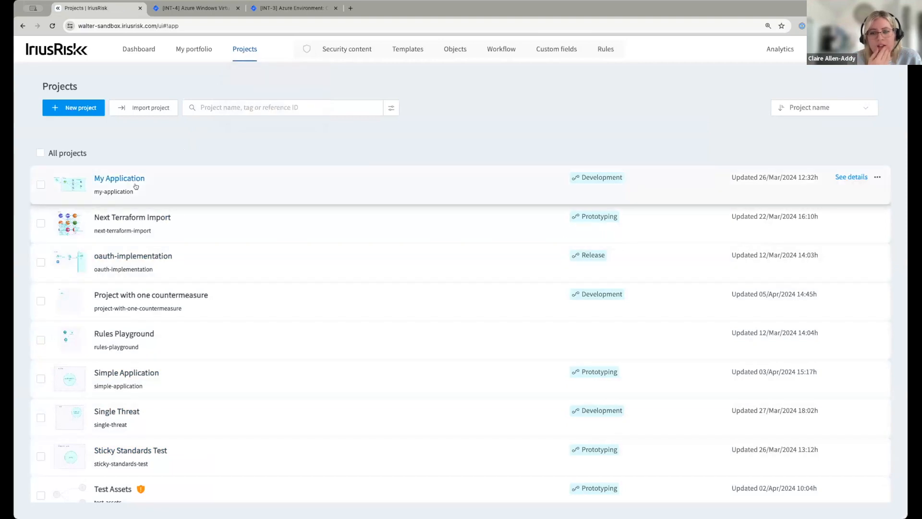
left_click(136, 187)
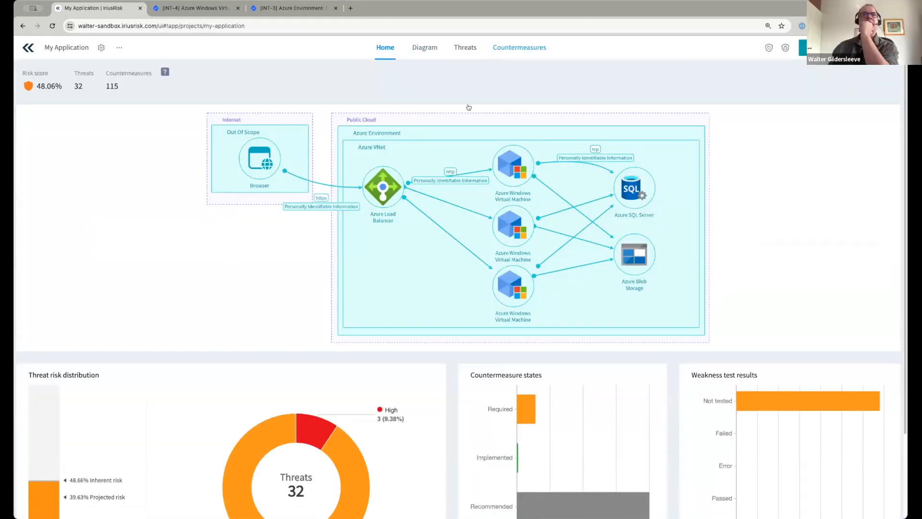
left_click(432, 47)
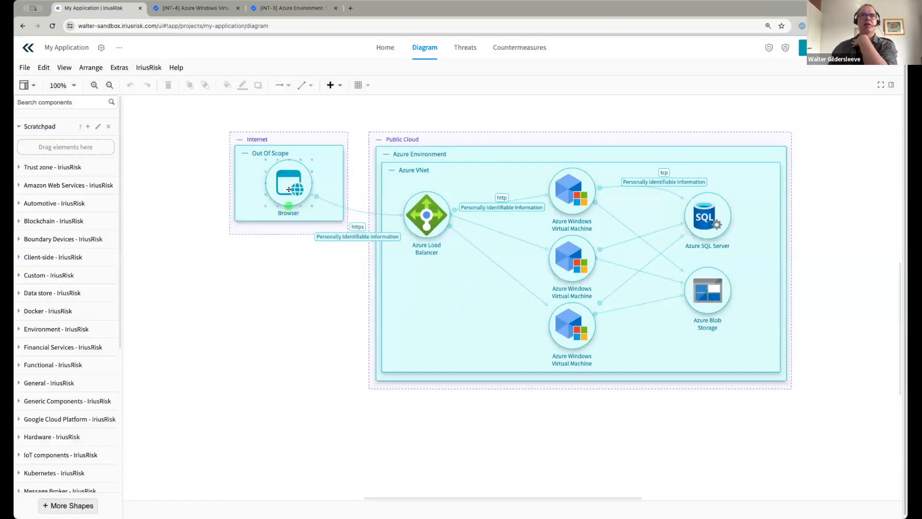
Check the Browser component's details and its issue tracker profile selection, closing both without changes.
right_click(288, 188)
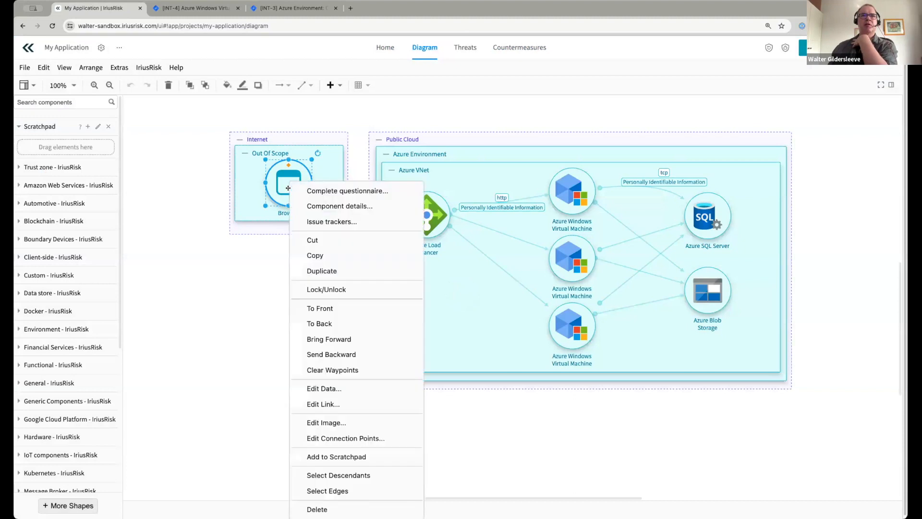
left_click(319, 206)
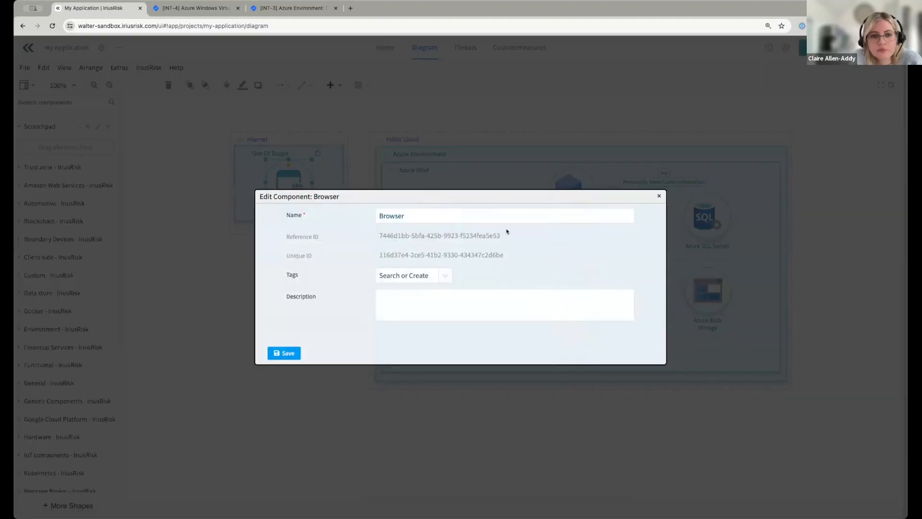
left_click(659, 195)
right_click(287, 184)
left_click(313, 221)
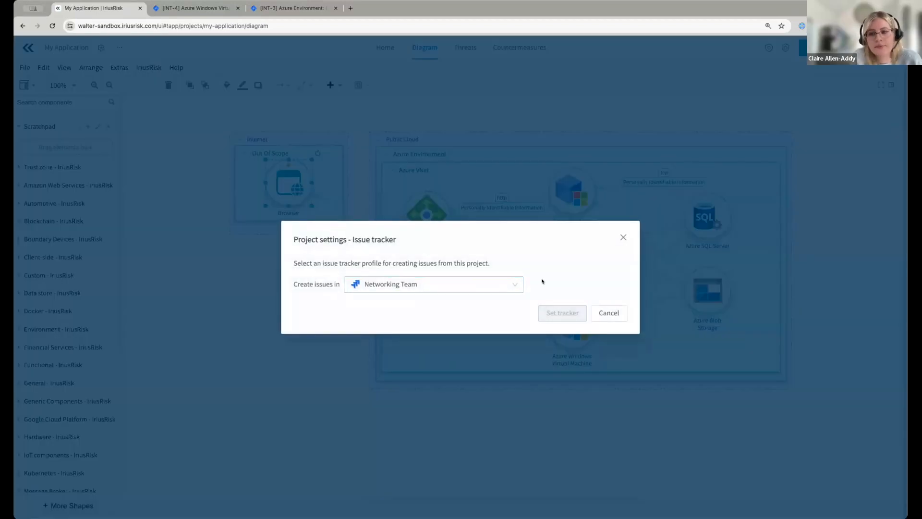
left_click(619, 314)
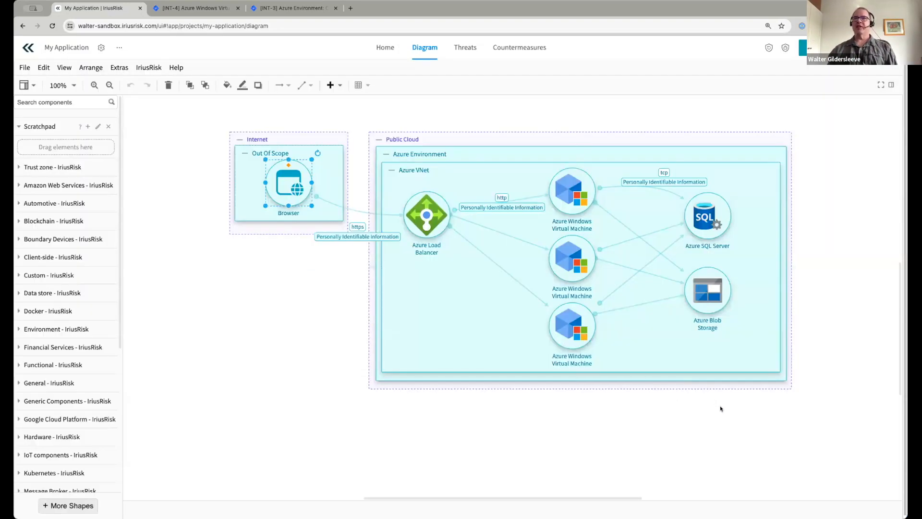